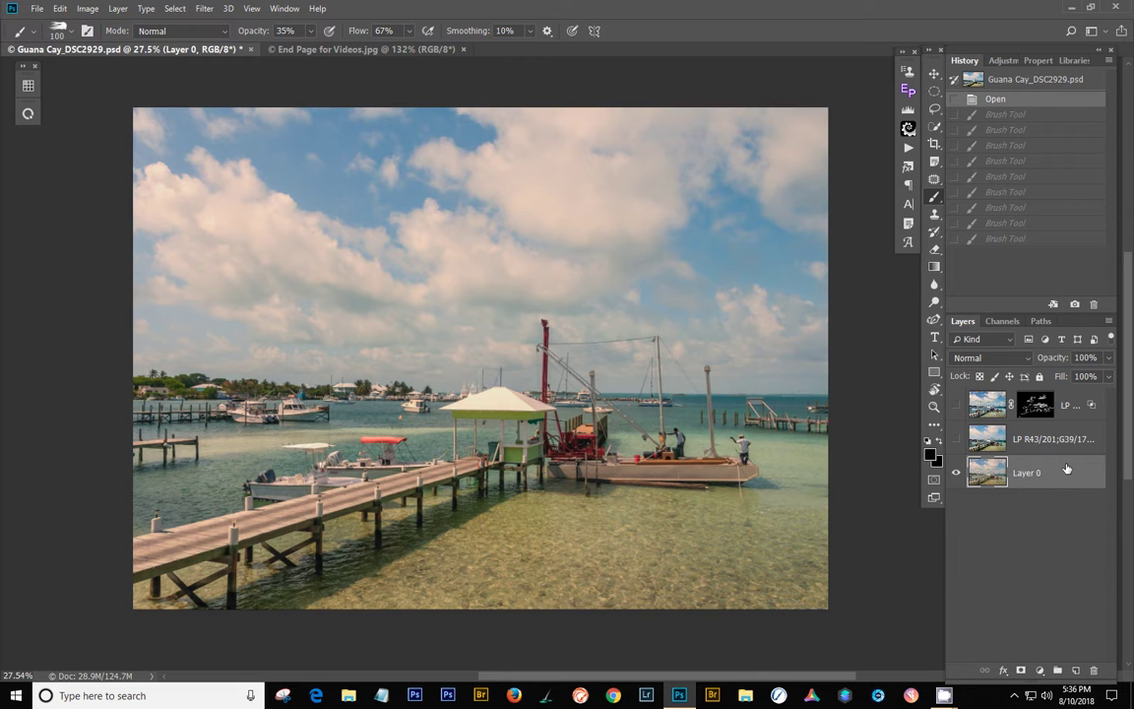
Duplicate Layer 0 and launch Lucis Pro 6.0.9 on the copy.
key("ctrl+j")
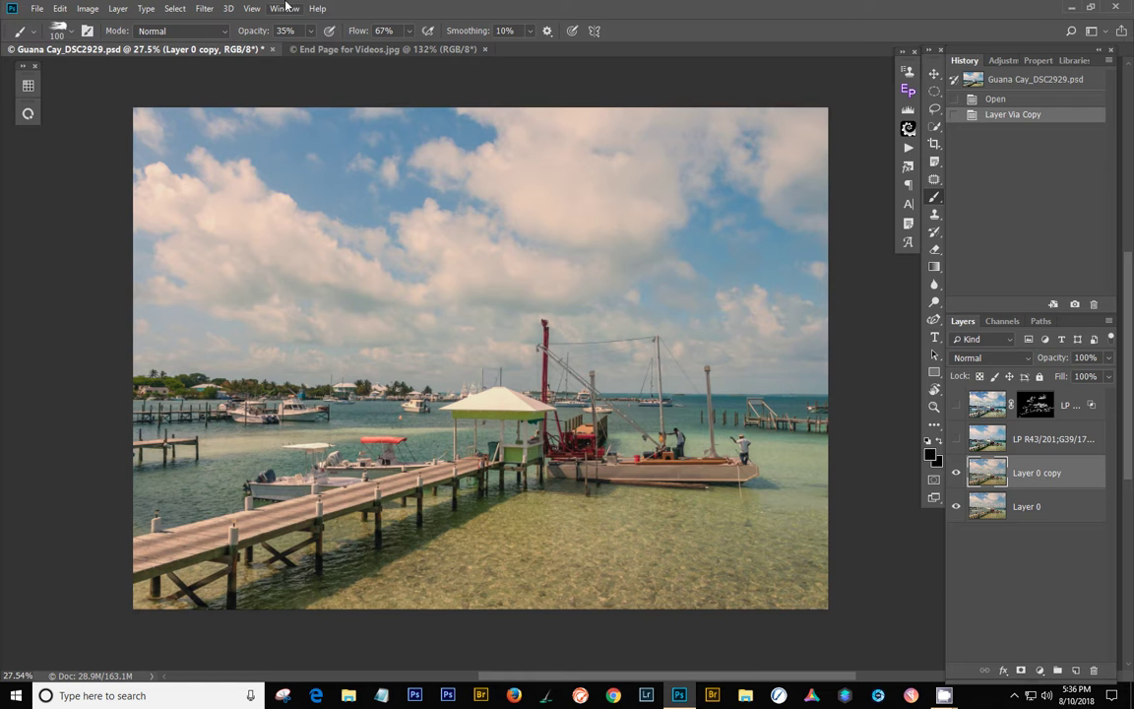
left_click(205, 9)
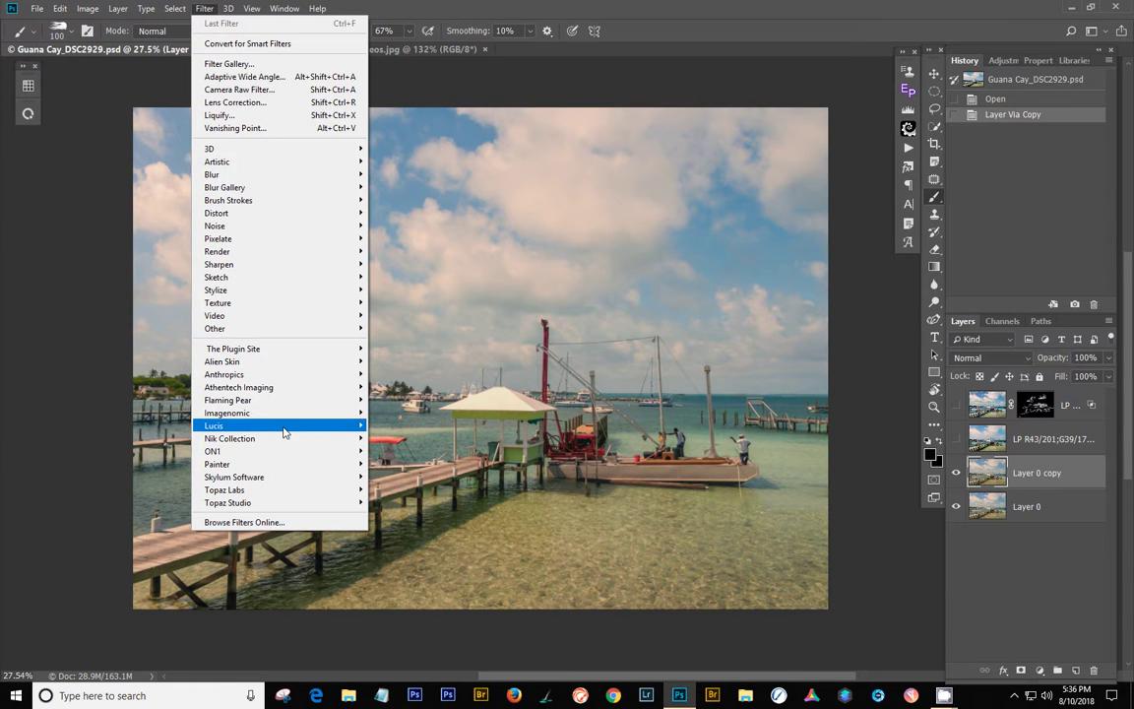
left_click(399, 426)
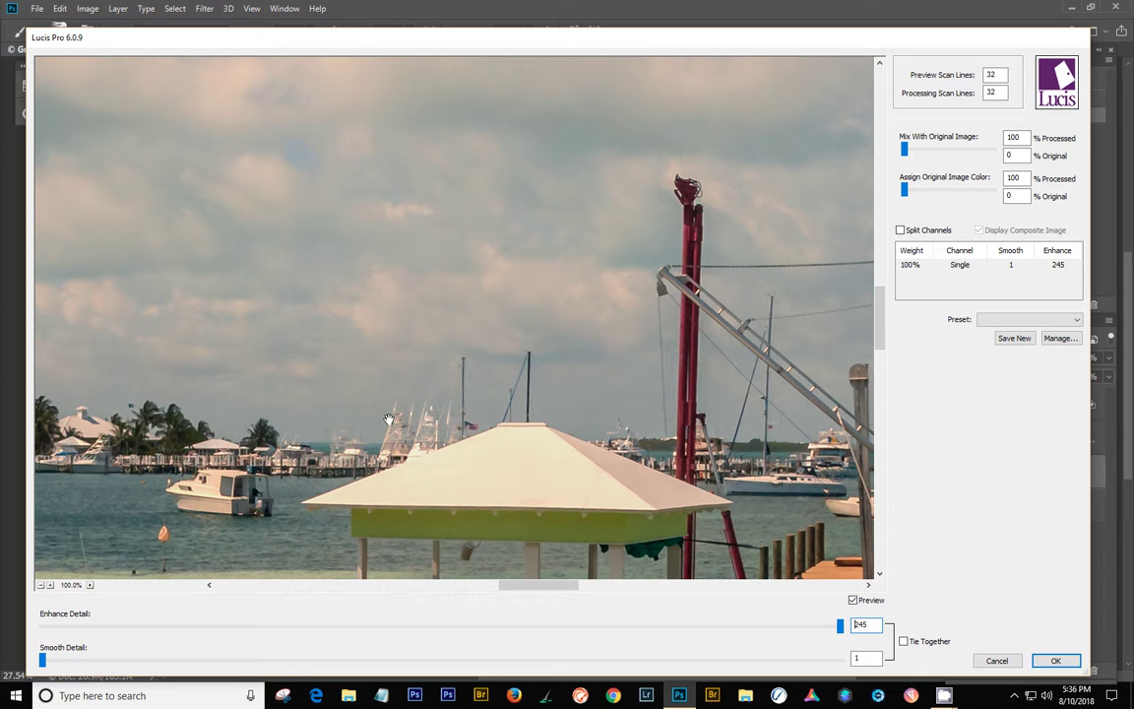
Set the Lucis Pro preview zoom to Fit in View so the whole harbor photo shows.
left_click(89, 585)
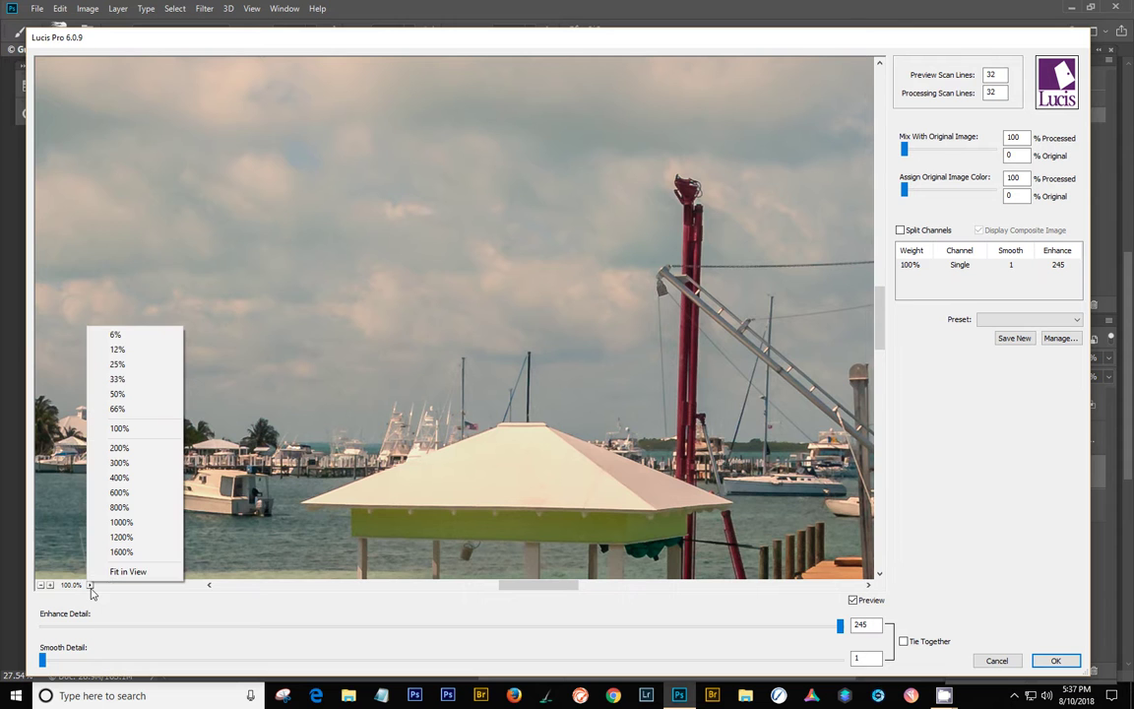
left_click(115, 574)
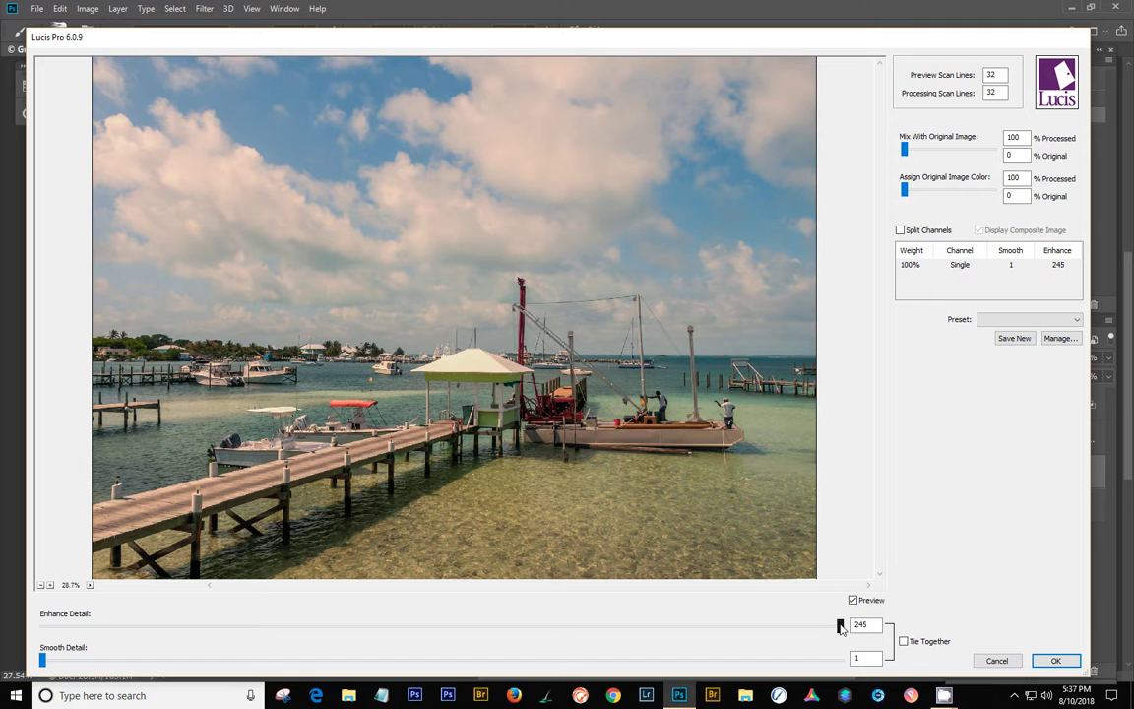
left_click_drag(839, 627, 468, 590)
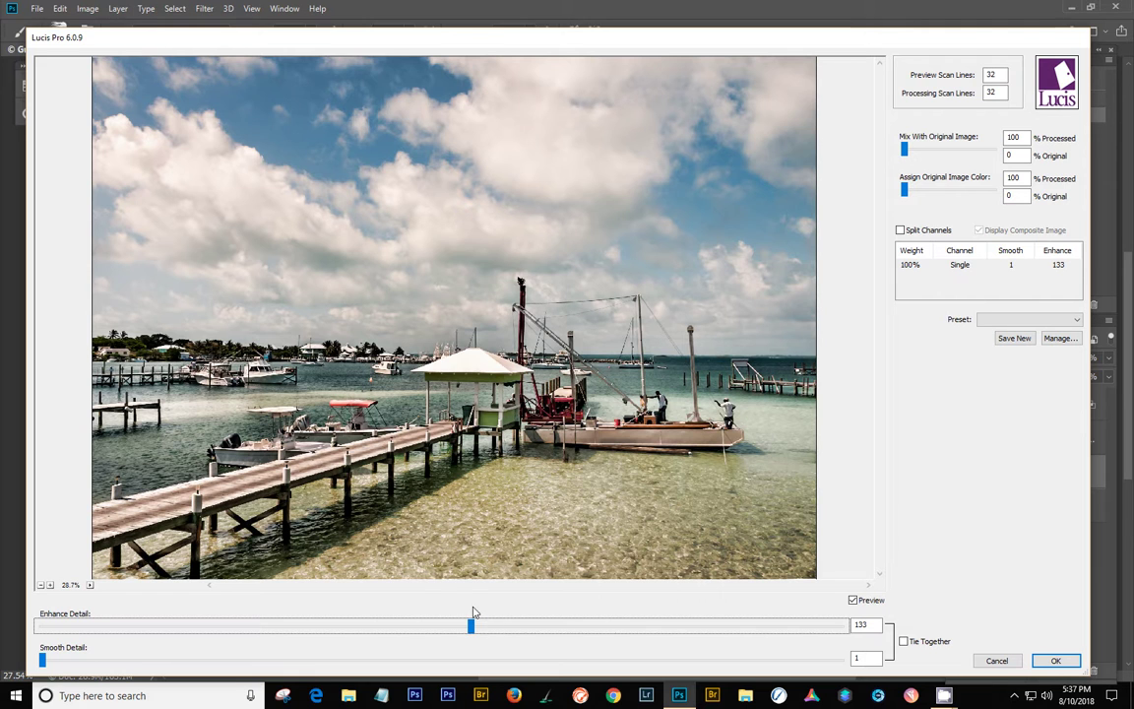
left_click_drag(471, 626, 516, 630)
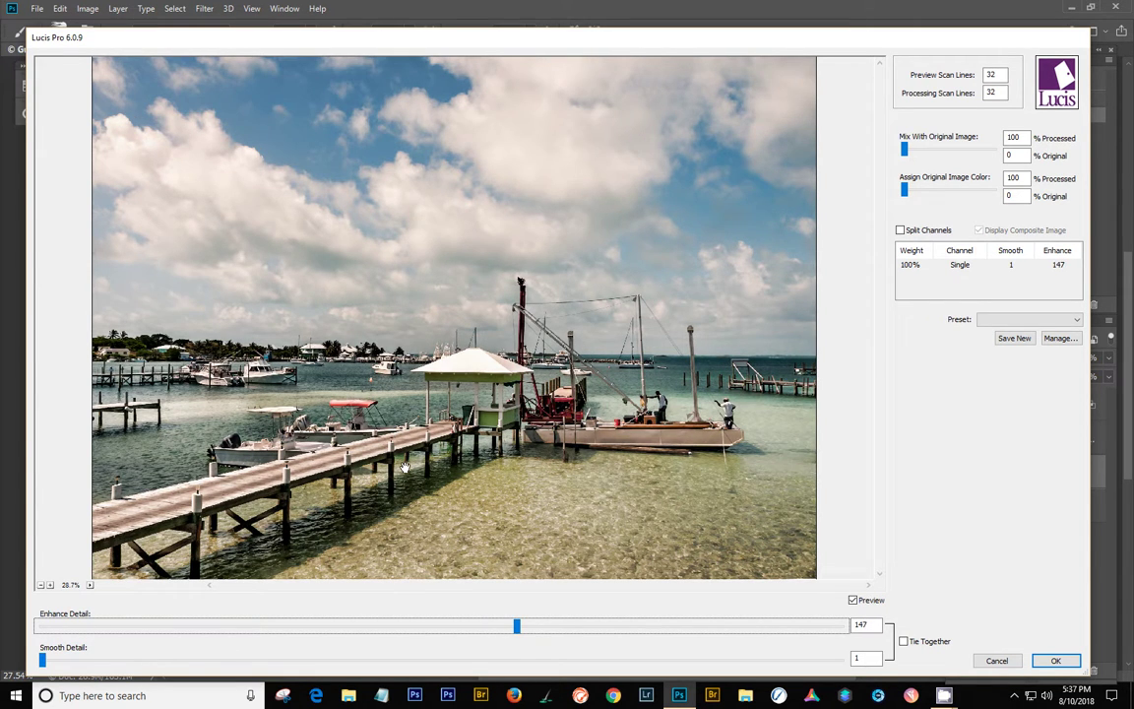
left_click(43, 661)
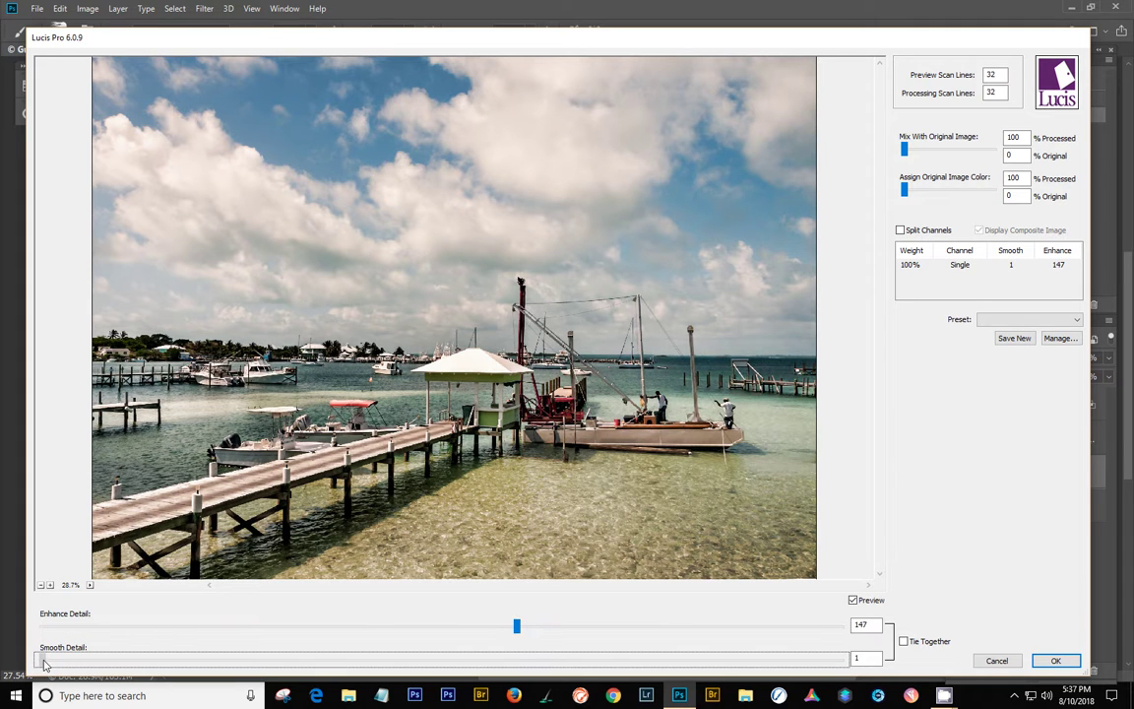
left_click_drag(44, 661, 365, 661)
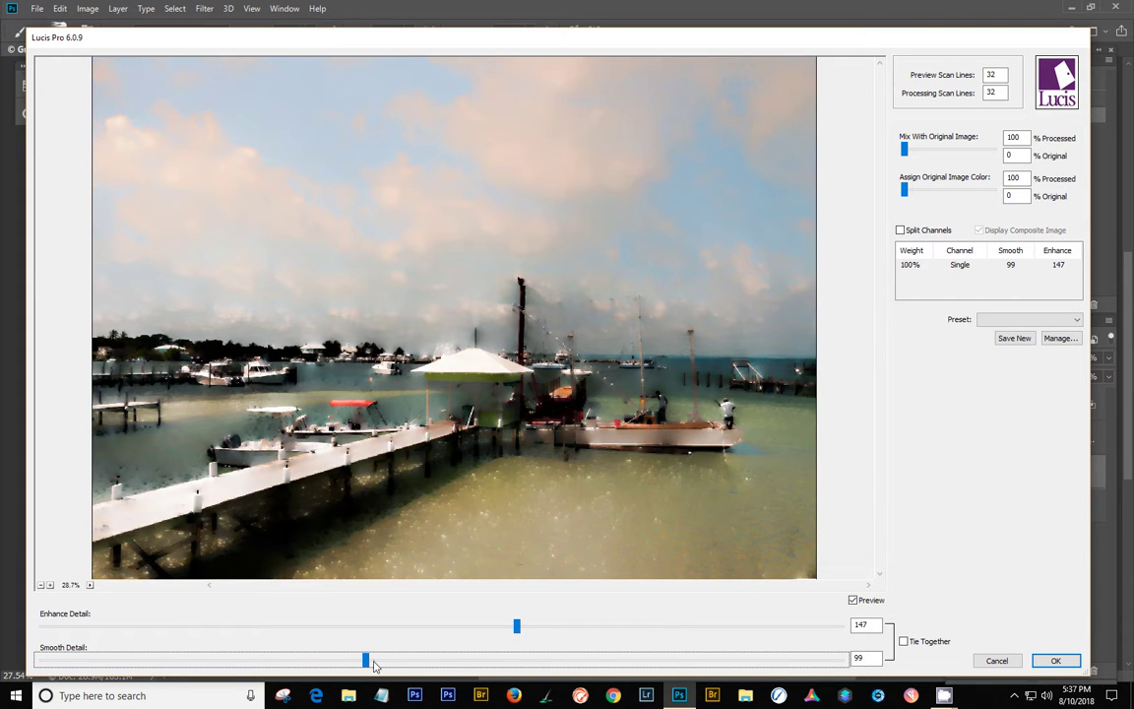
left_click(368, 661)
left_click_drag(367, 657, 273, 657)
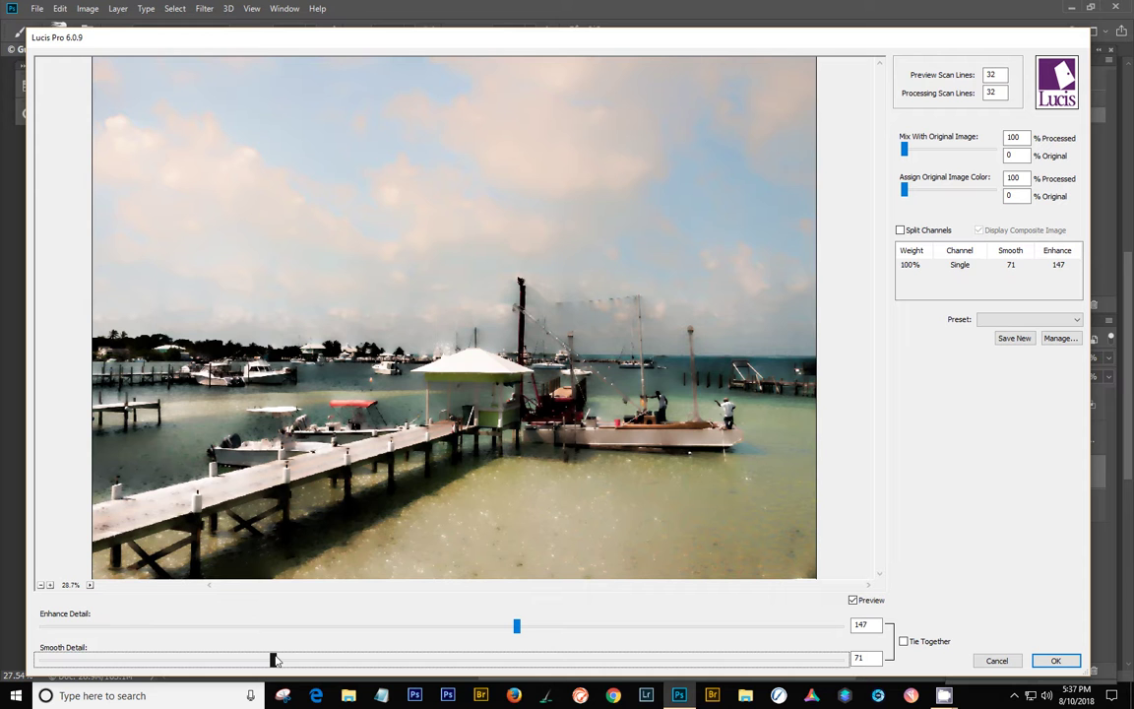
left_click_drag(274, 658, 20, 654)
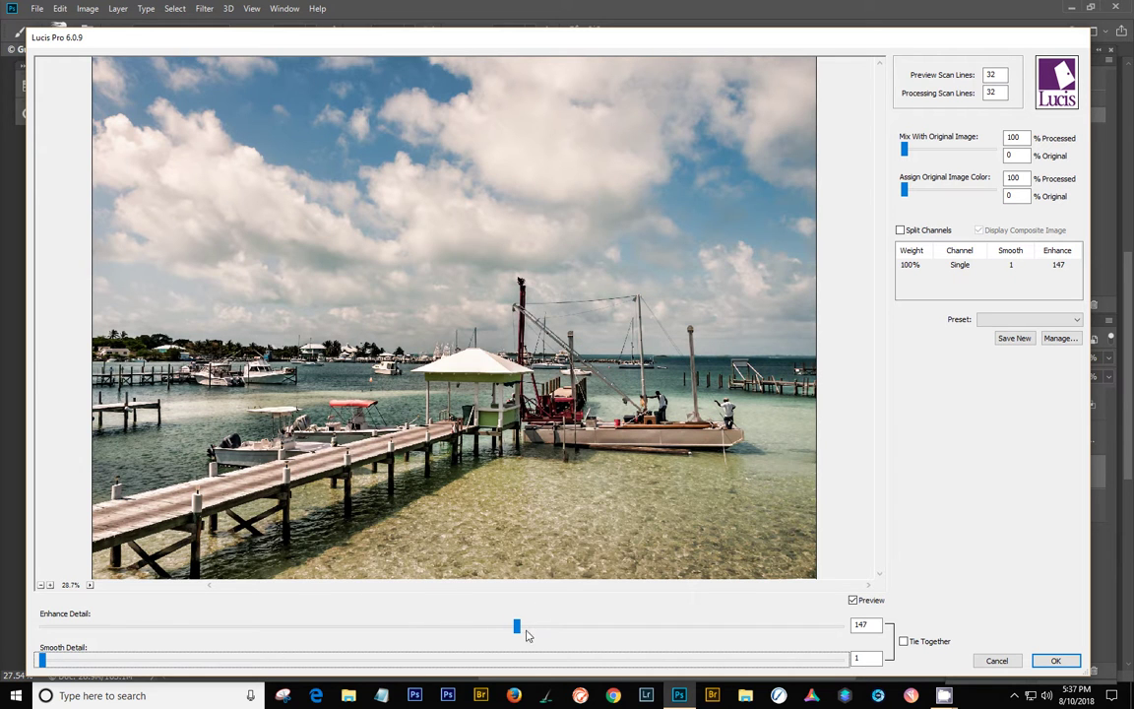
left_click_drag(518, 627, 841, 628)
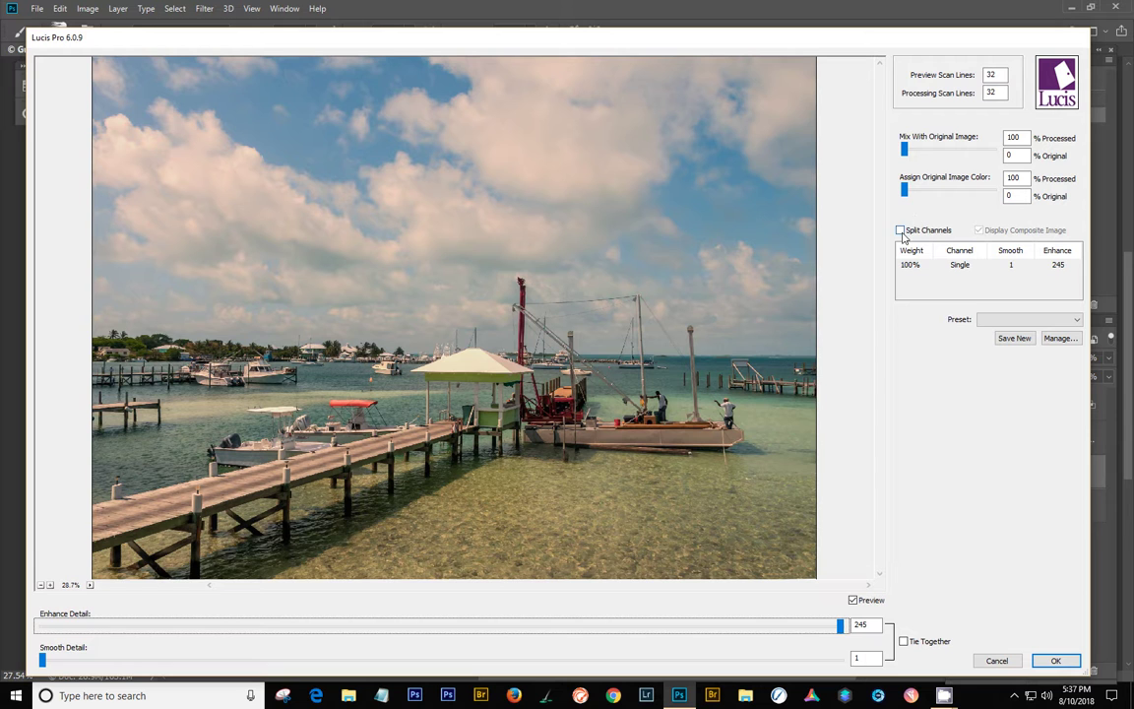
Enable Split Channels with a grayscale preview and lower the Red channel's Enhance Detail to 189.
left_click(900, 231)
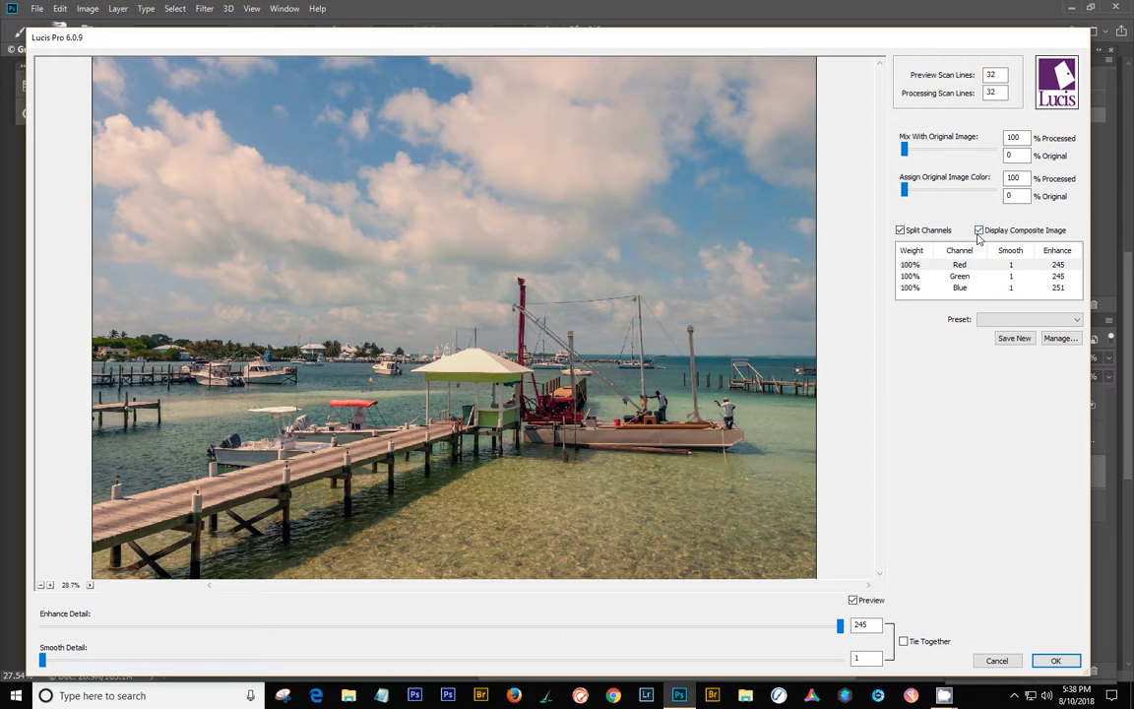
left_click(979, 230)
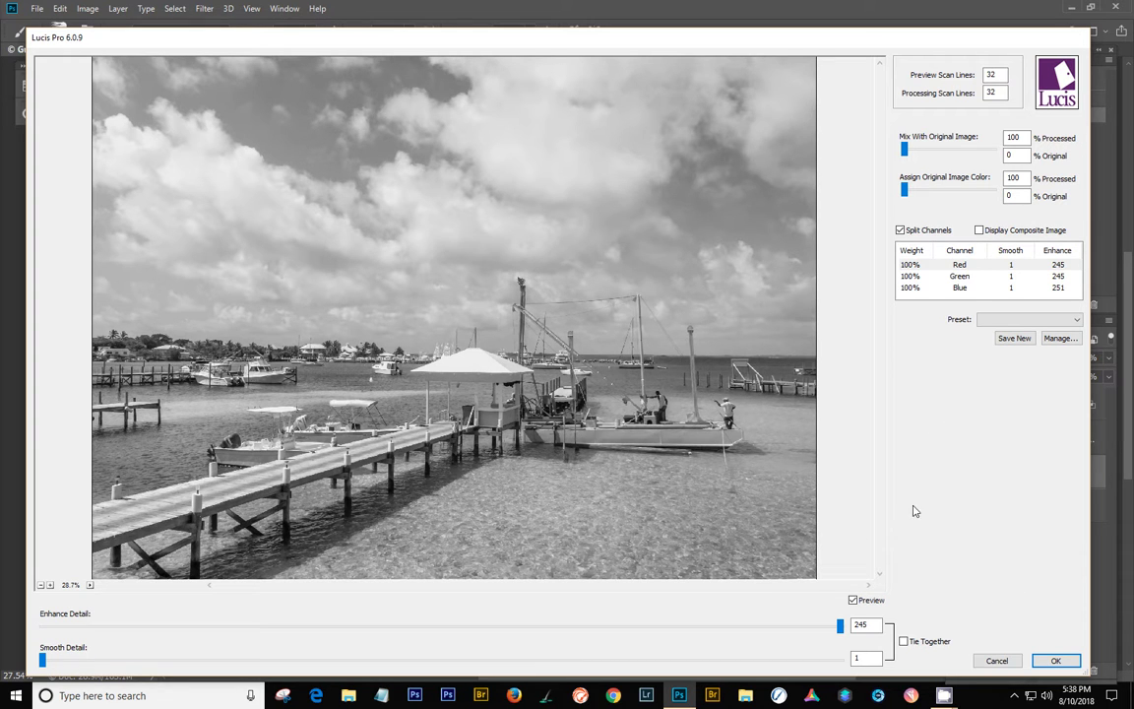
left_click(959, 266)
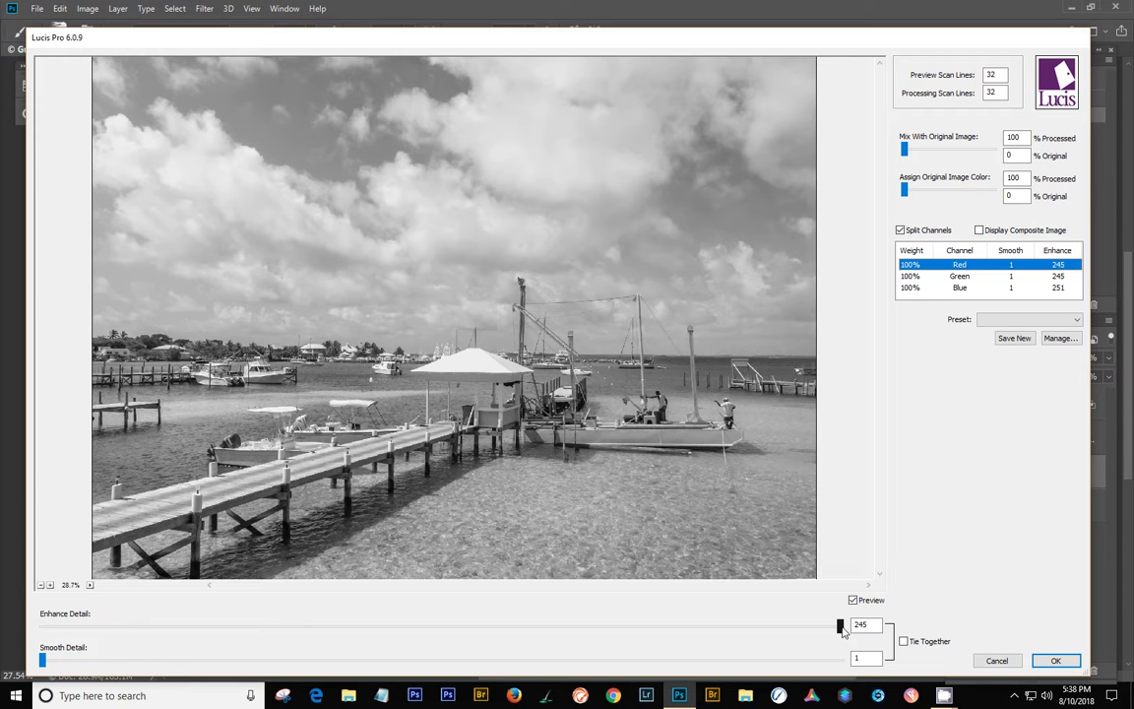
left_click_drag(841, 627, 655, 628)
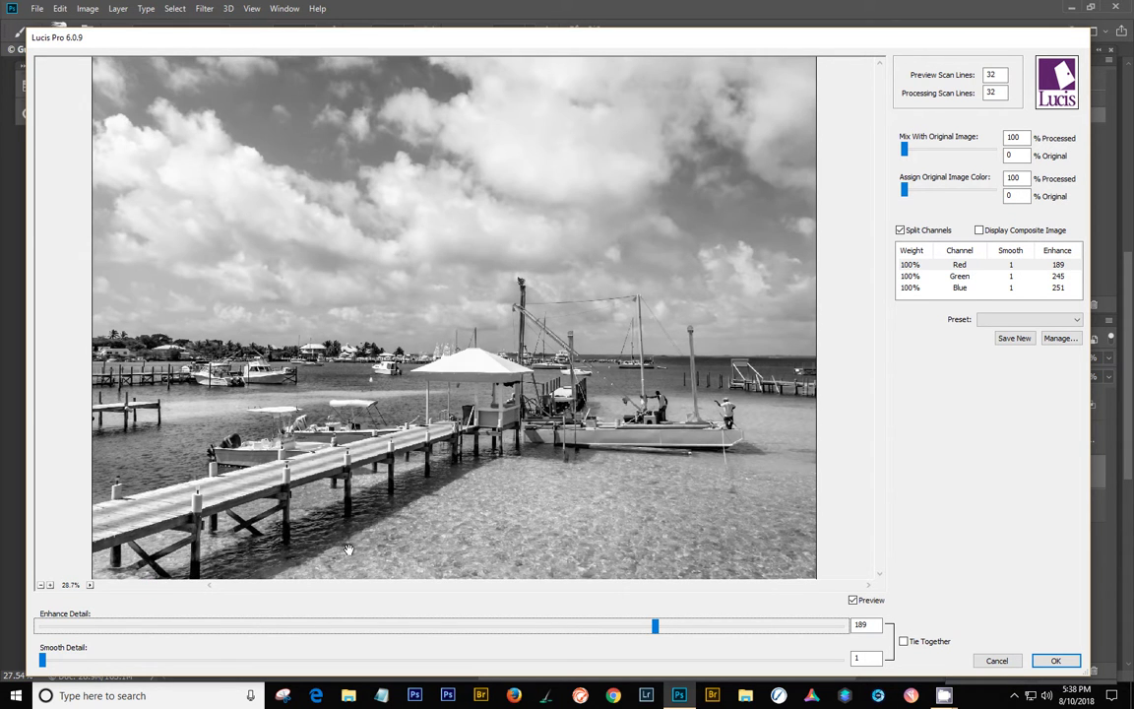
left_click(970, 276)
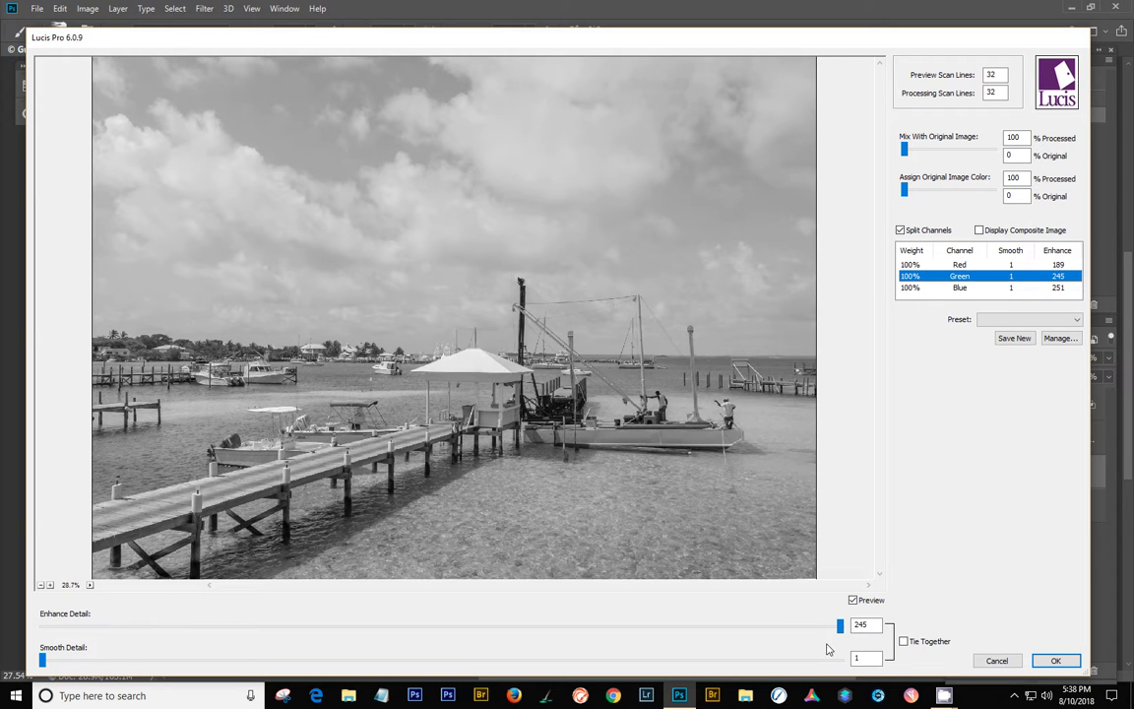
Set Enhance Detail to 155 on the Green channel and 99 on the Blue channel, then review Green and Red.
left_click(841, 627)
left_click_drag(841, 627, 325, 626)
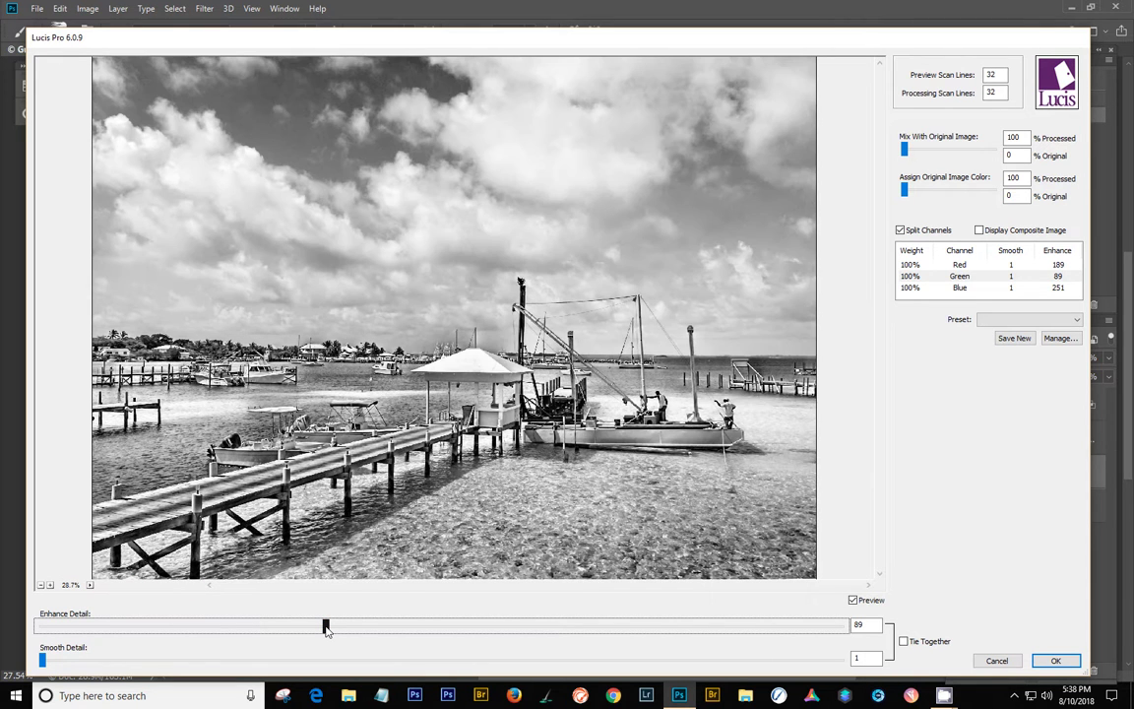
left_click_drag(326, 630, 326, 630)
left_click_drag(326, 627, 541, 632)
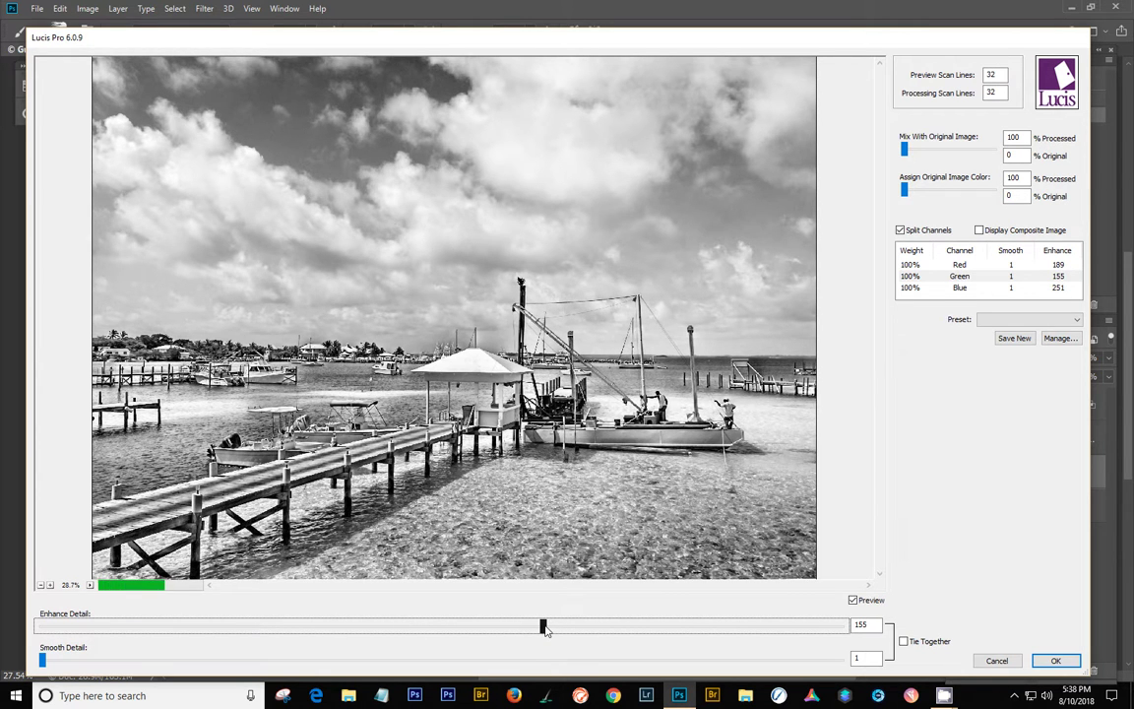
left_click(962, 286)
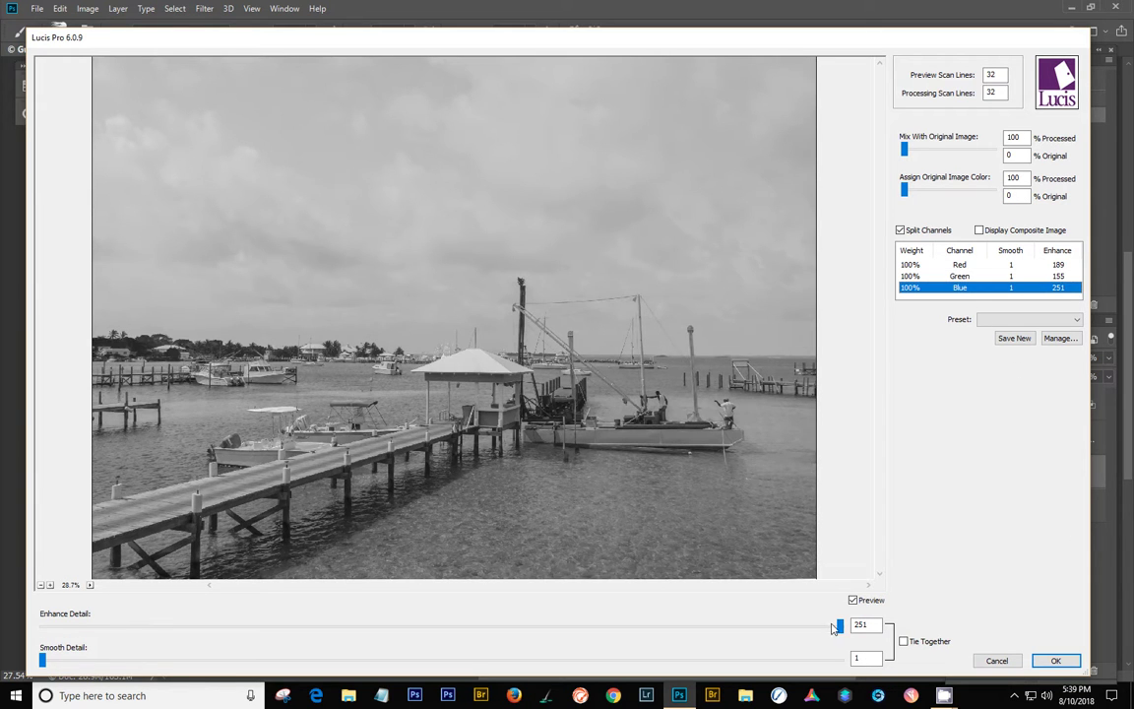
left_click_drag(836, 627, 352, 645)
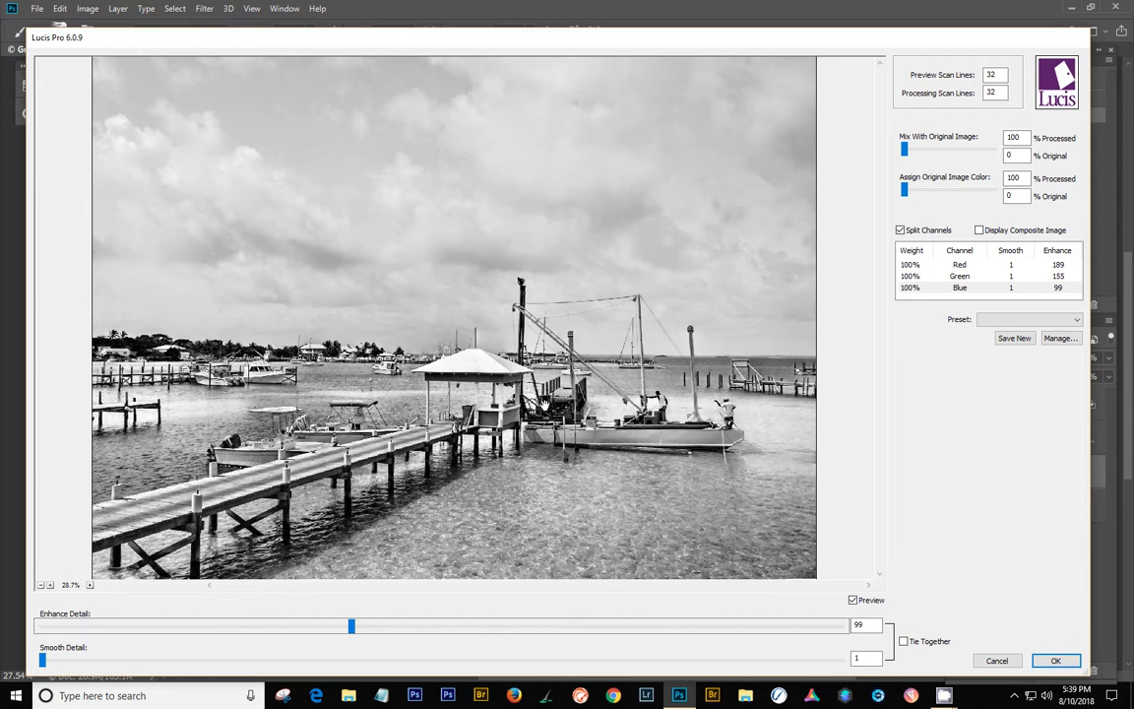
left_click(979, 275)
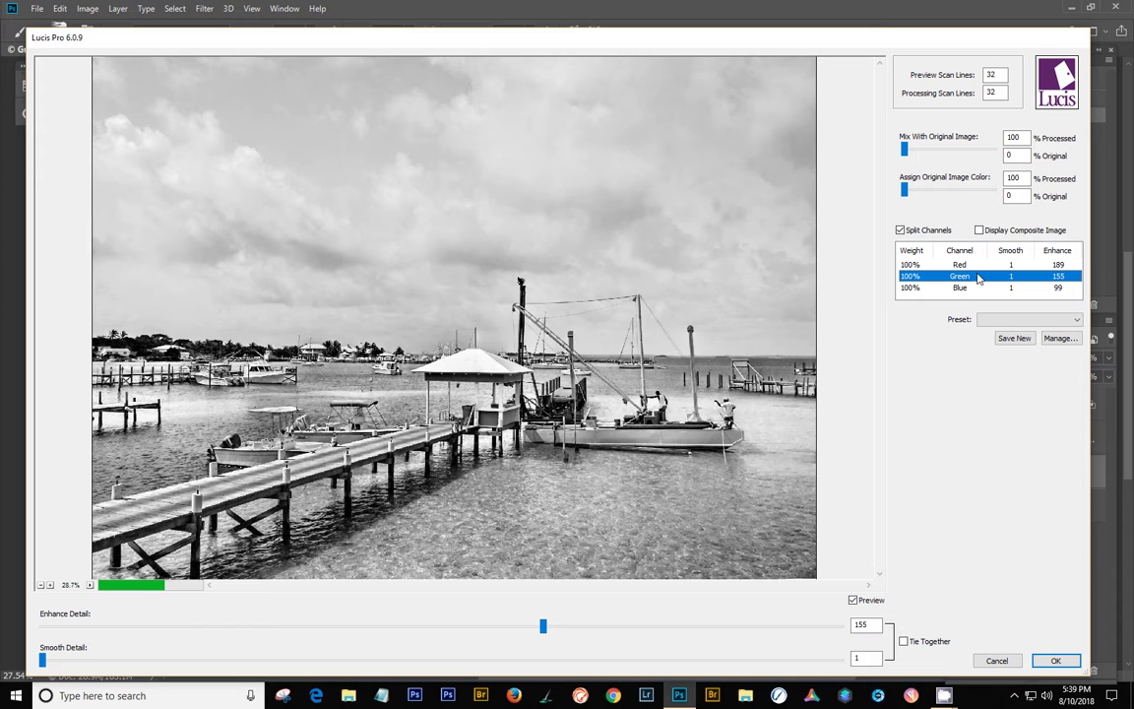
left_click(975, 265)
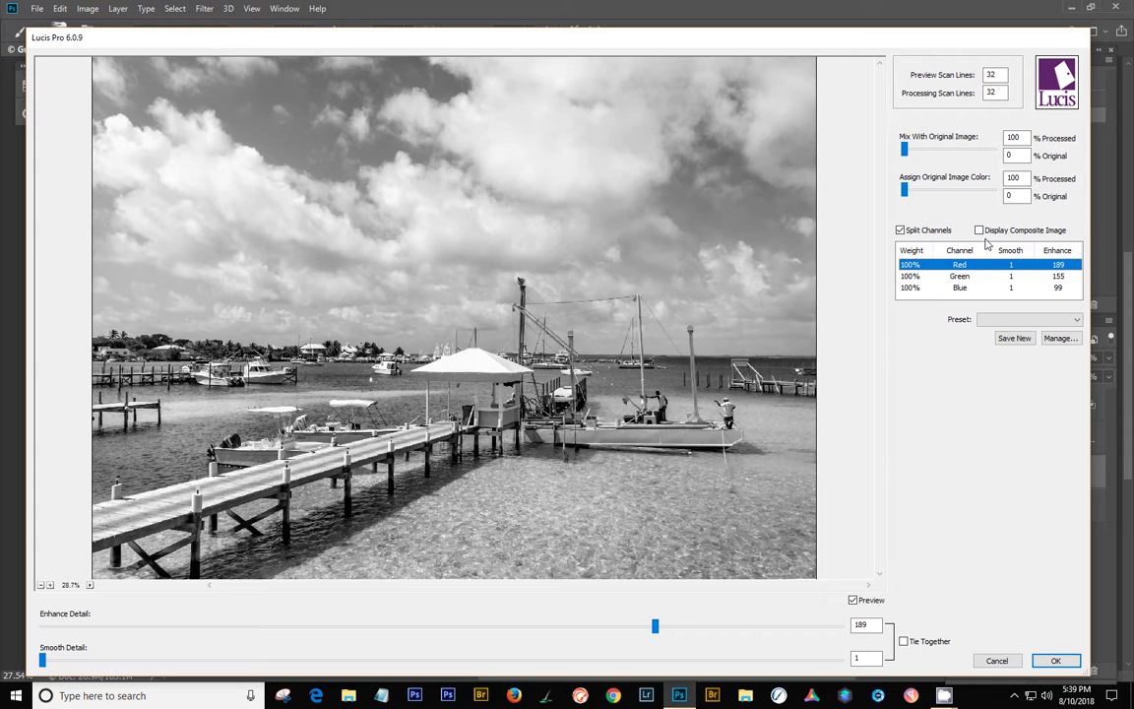
Restore the composite preview, set Assign Original Image Color to 70/30, compare with the original, and apply.
left_click(979, 231)
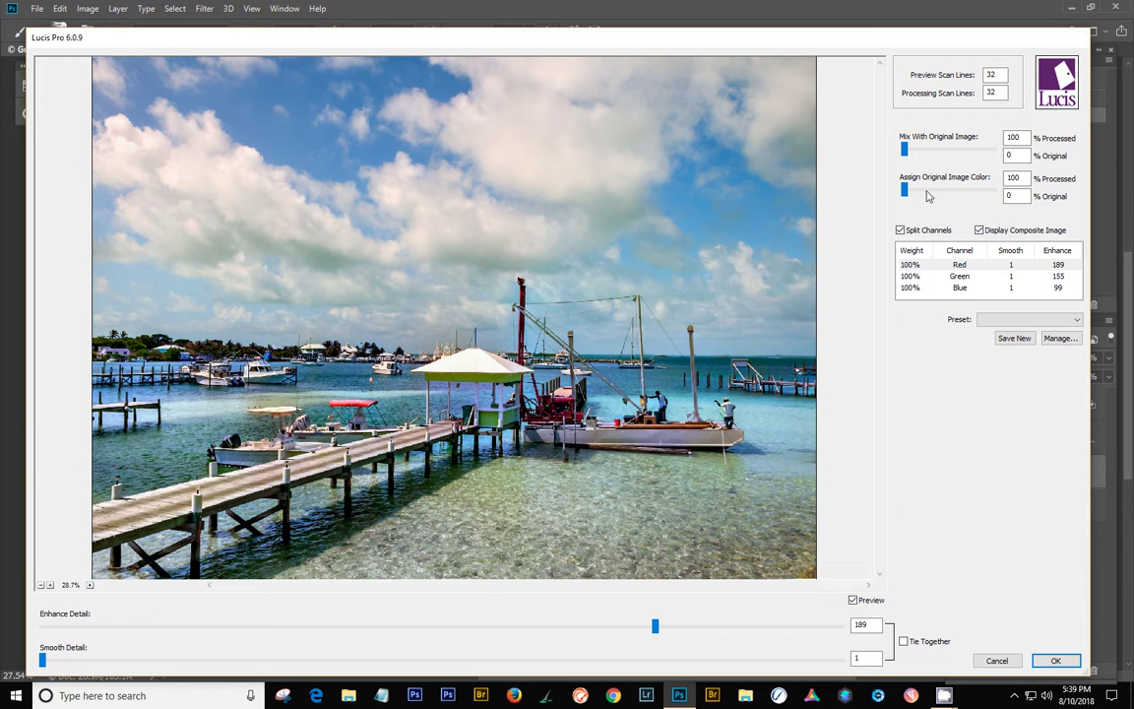
left_click_drag(905, 189, 935, 199)
left_click(853, 600)
left_click(854, 600)
left_click(854, 600)
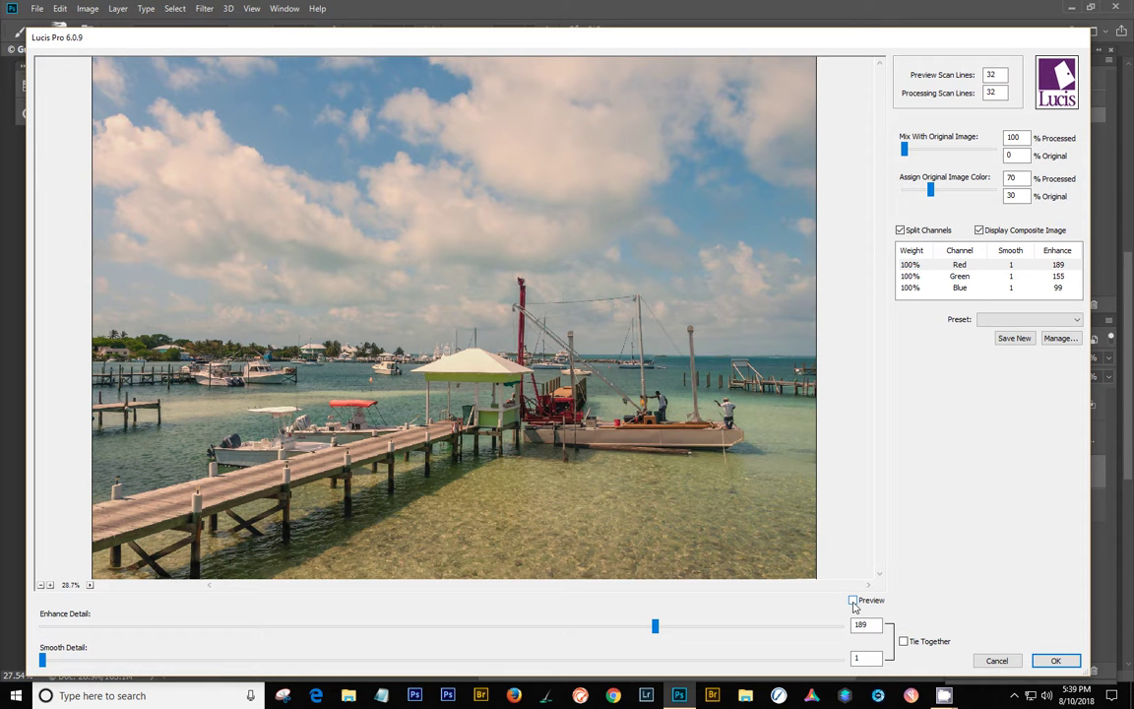
left_click(854, 601)
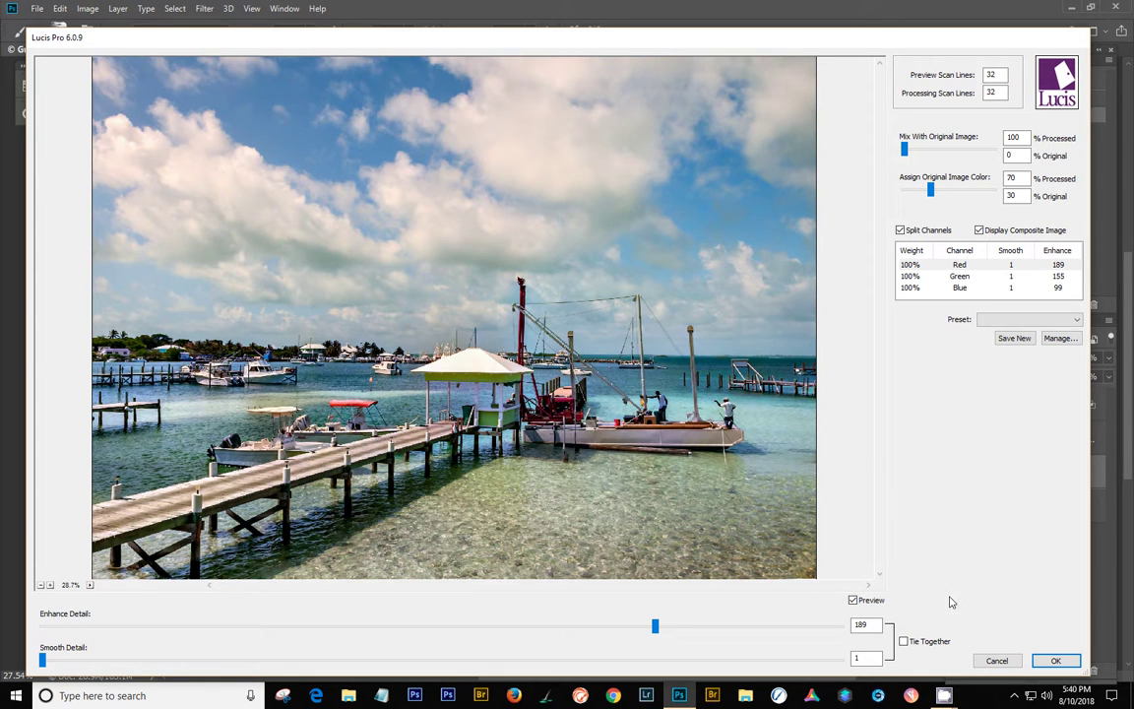
left_click(1055, 660)
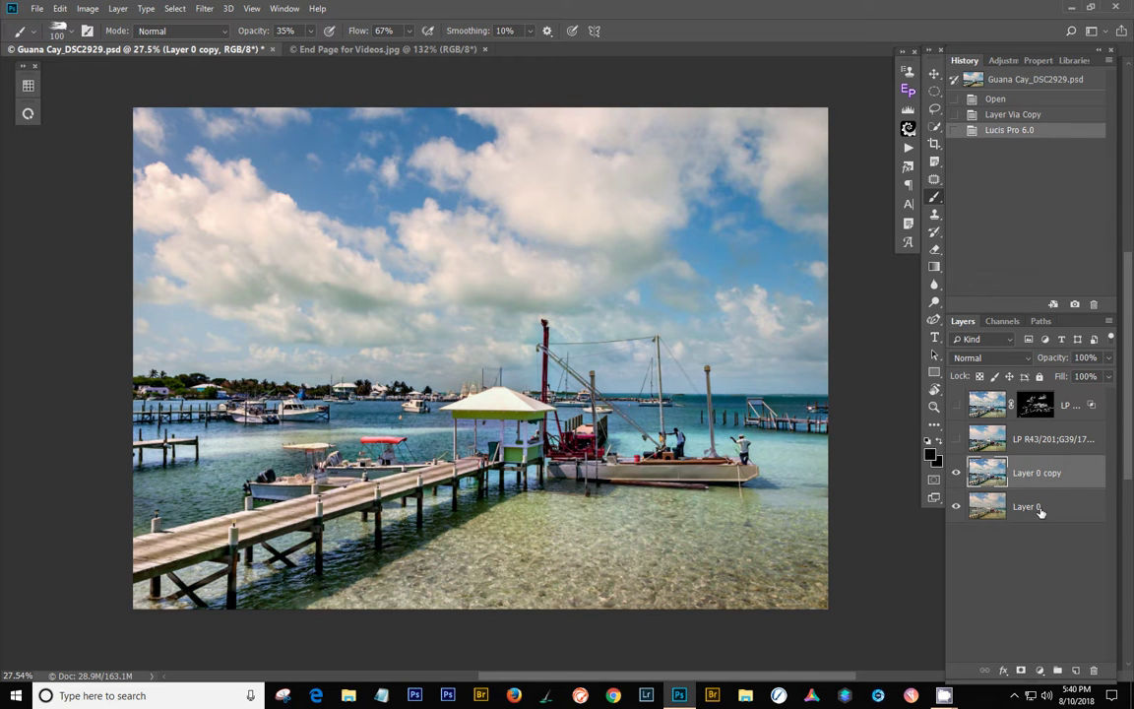
Split Layer 0 copy's This Layer white Blend If slider to 190/228 in Blending Options.
key("space")
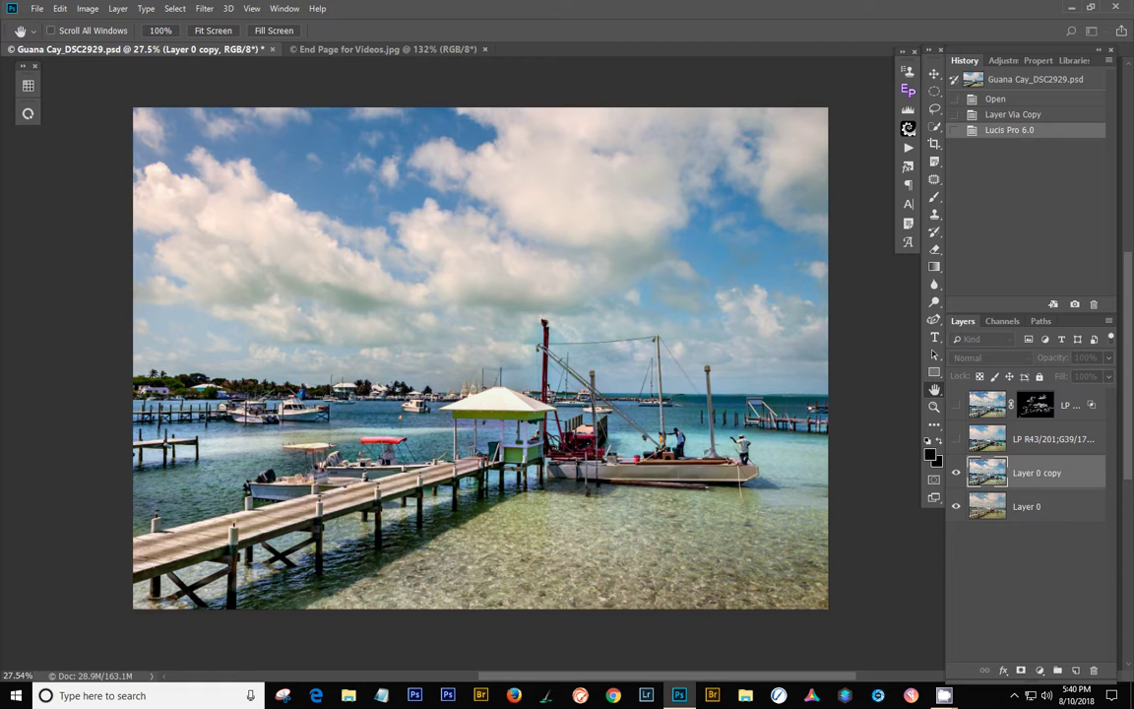
double_click(1068, 473)
left_click_drag(50, 187, 630, 164)
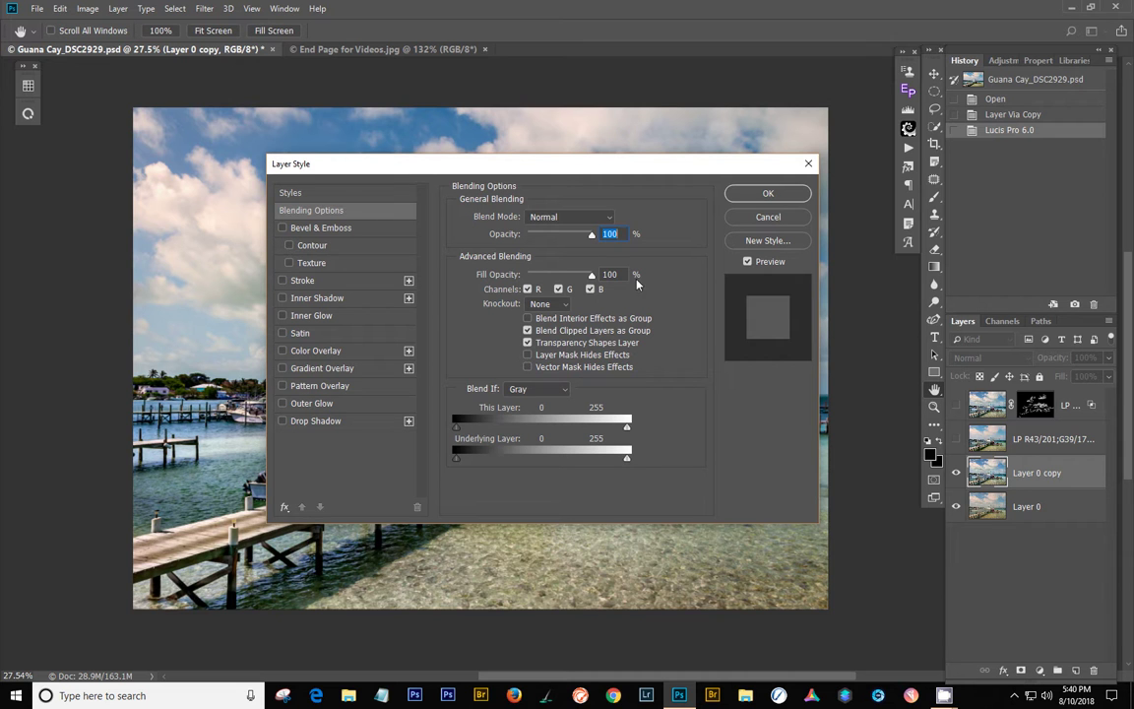
left_click_drag(567, 174, 865, 267)
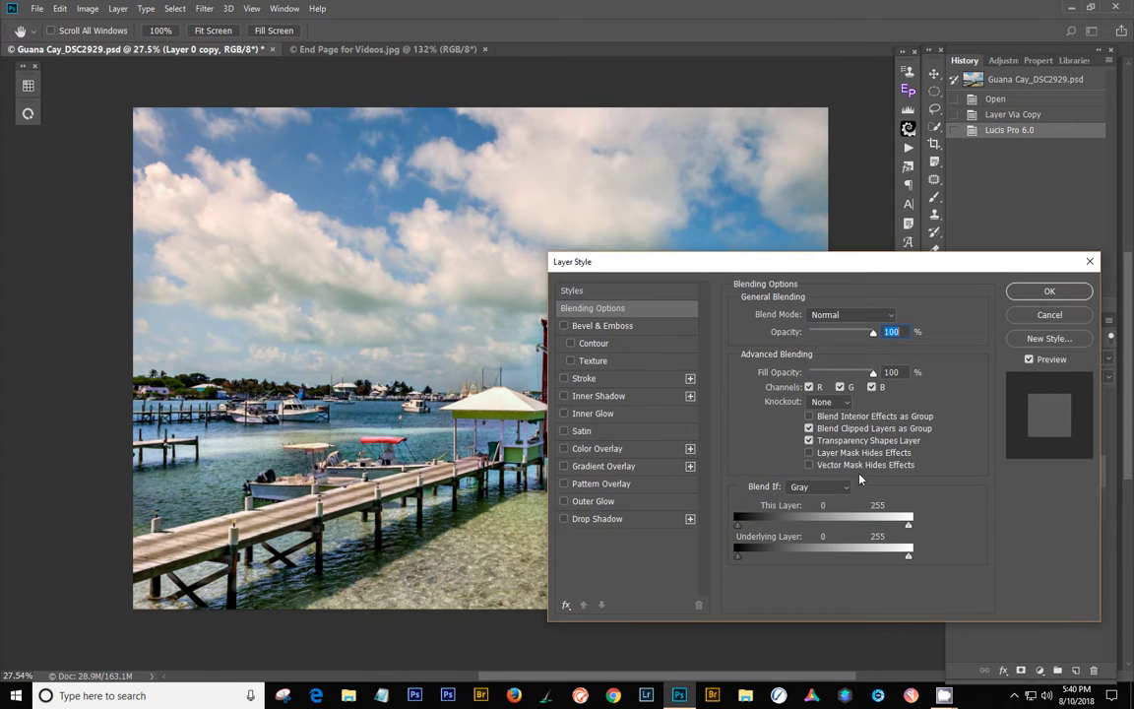
left_click_drag(910, 530, 867, 541)
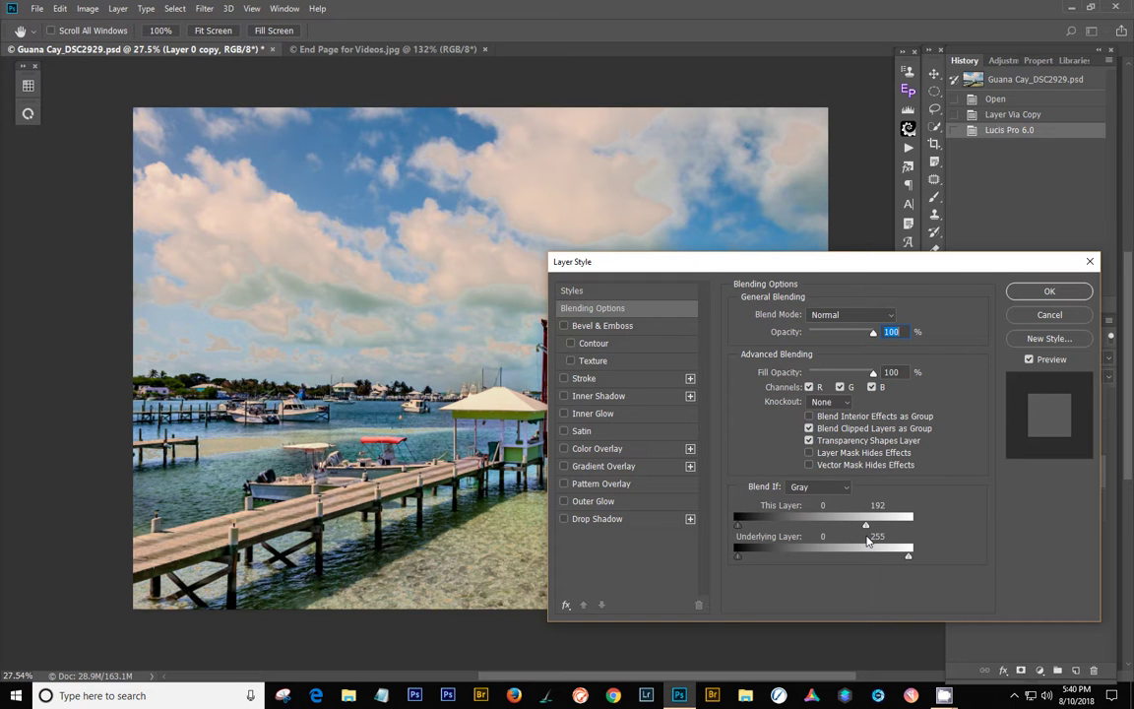
key("alt")
left_click_drag(866, 528, 889, 535)
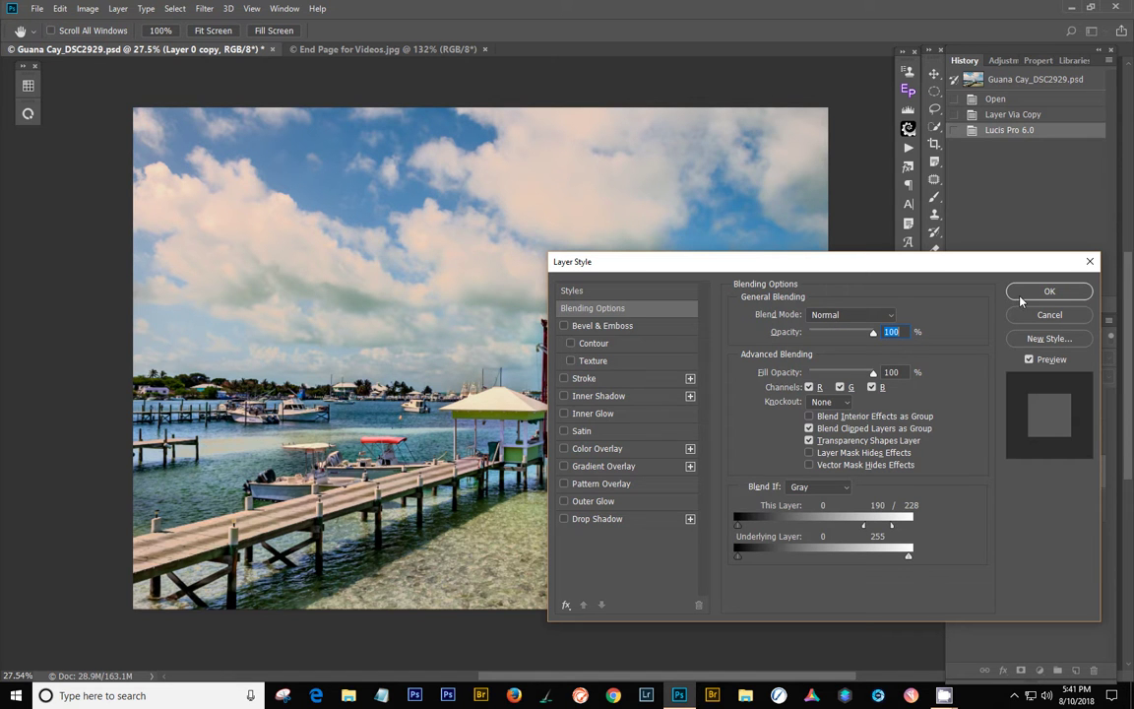
left_click(1049, 291)
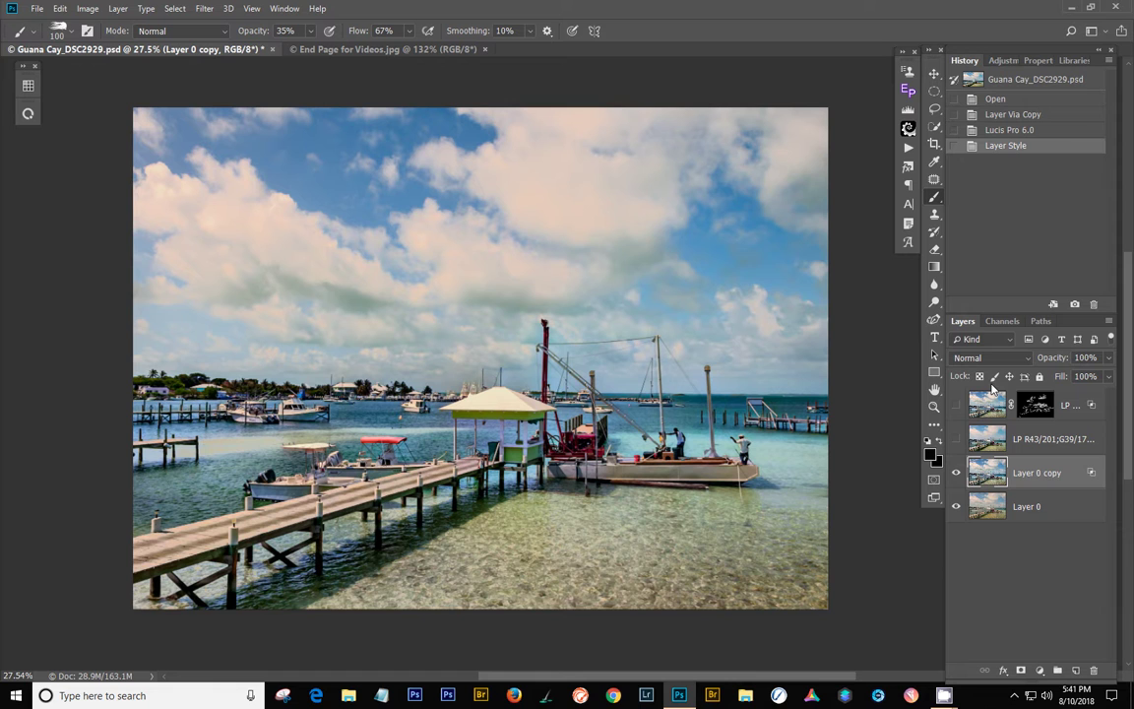
Lower Layer 0 copy's opacity to 69%, comparing via History states and the layer's visibility.
left_click(1018, 132)
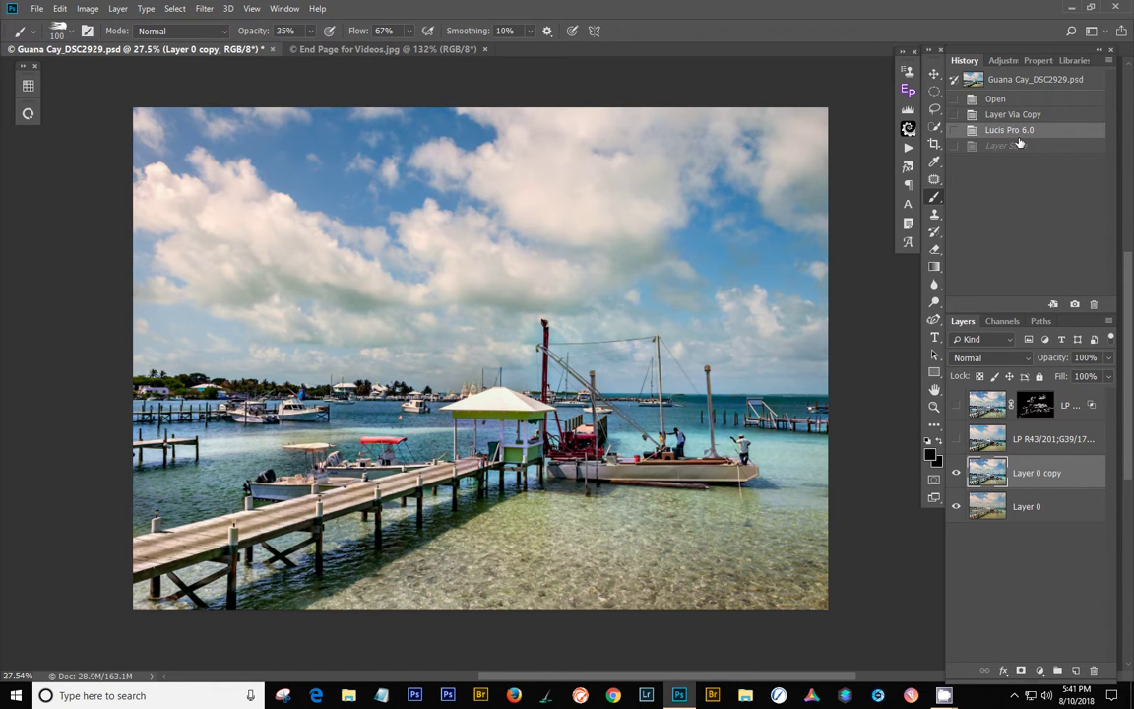
left_click(1020, 146)
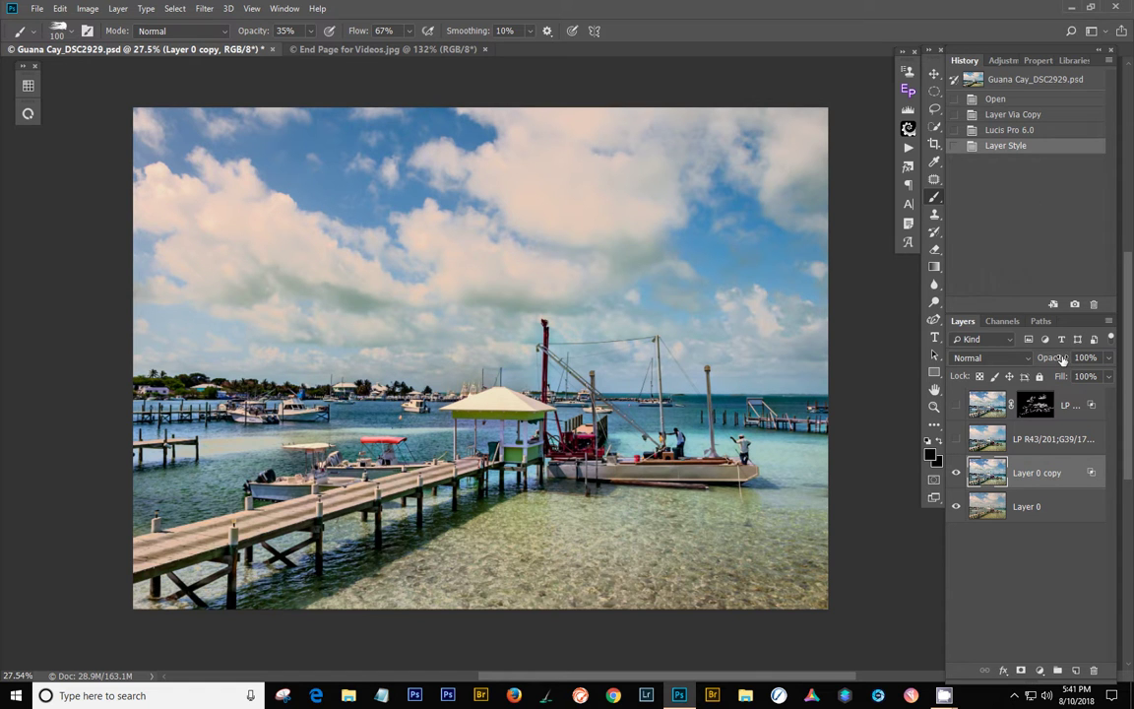
mouse_move(1062, 361)
left_mouse_down()
mouse_move(1030, 359)
mouse_move(1041, 361)
left_mouse_up()
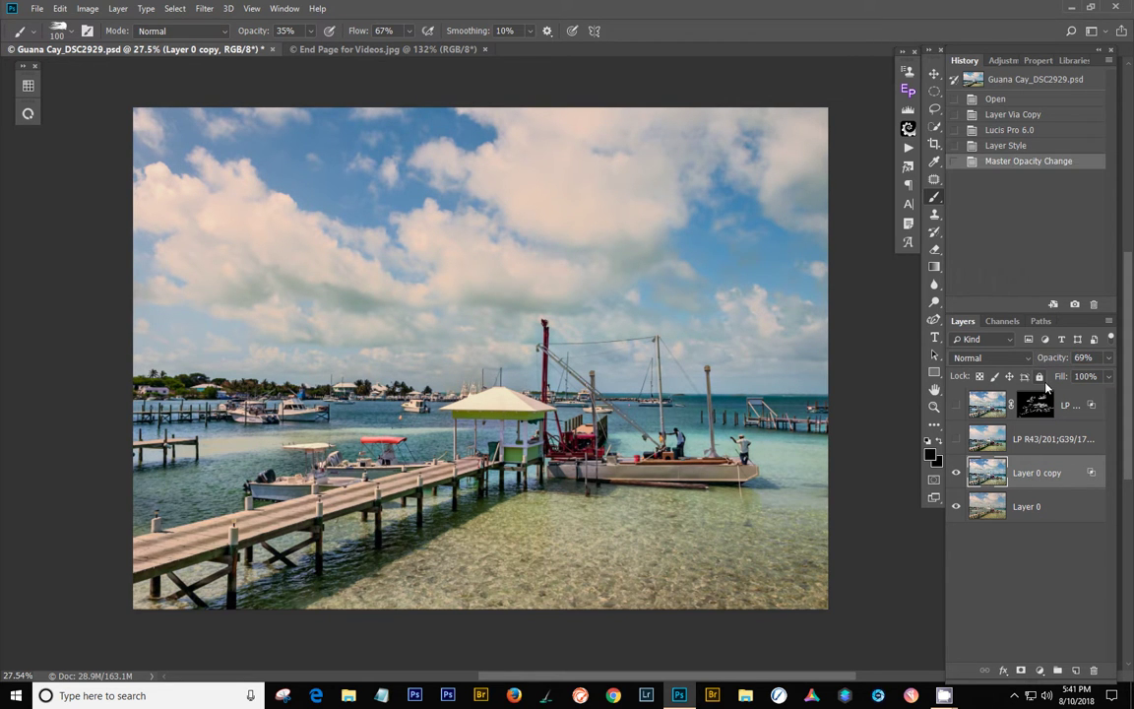
left_click(956, 474)
left_click(956, 474)
Hide Layer 0 copy, duplicate Layer 0 as Layer 0 copy 2, and move it above Layer 0 copy.
left_click(956, 474)
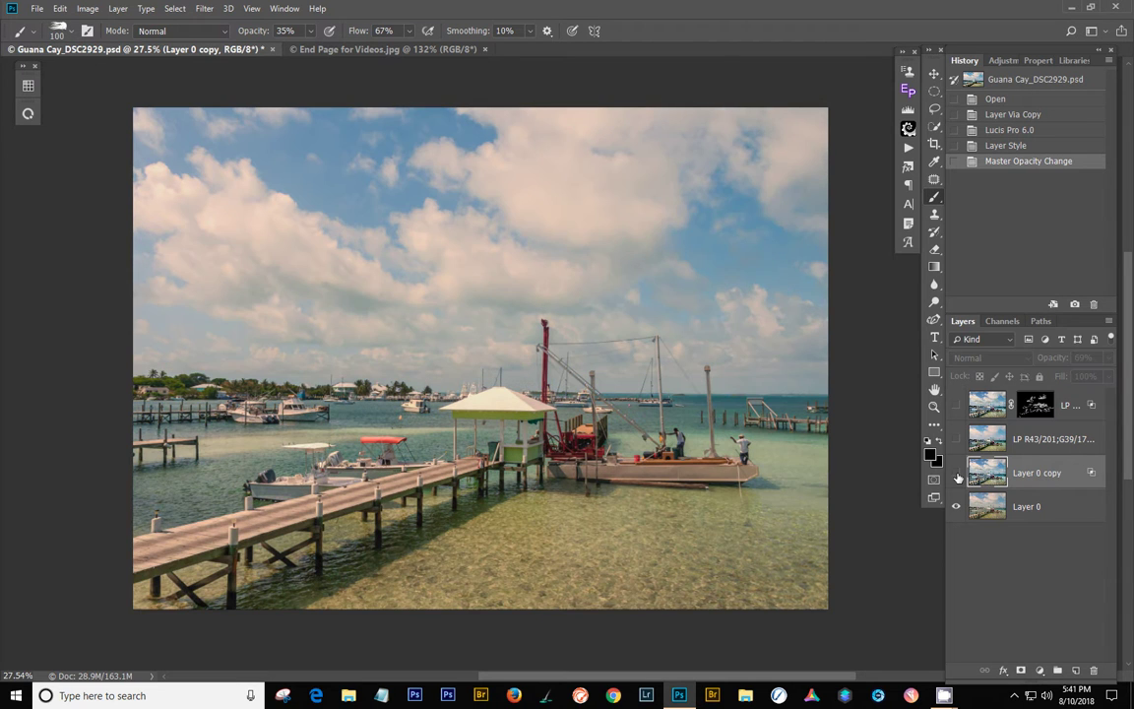
left_click(1067, 506)
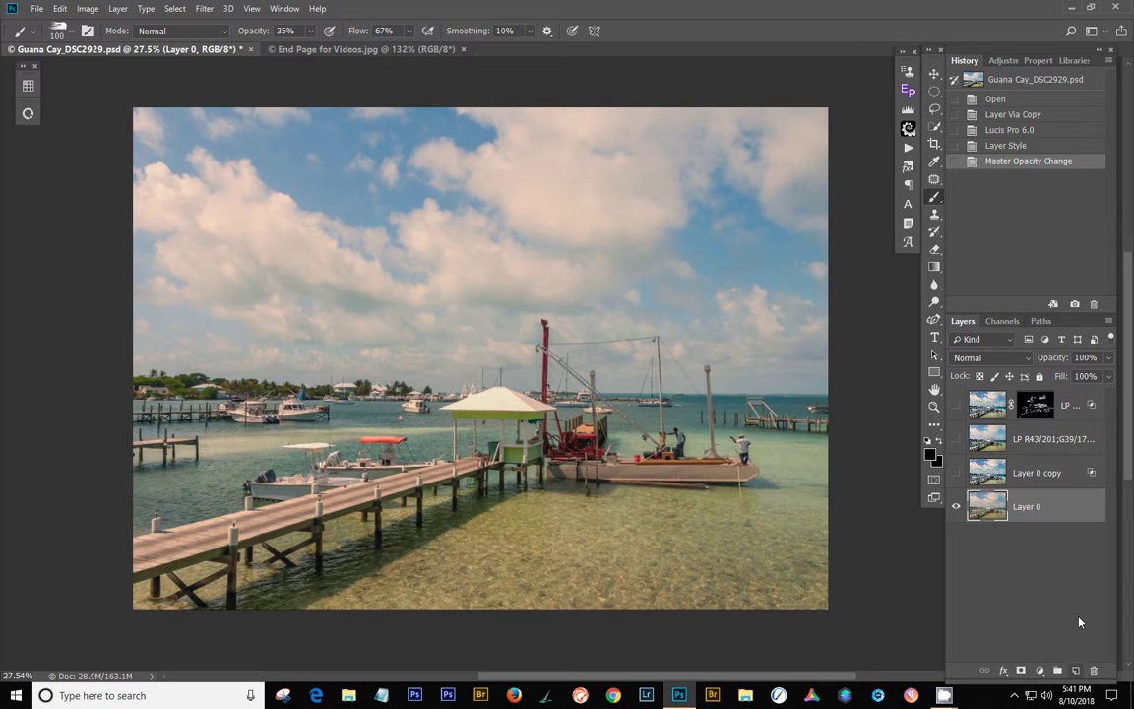
key("ctrl+j")
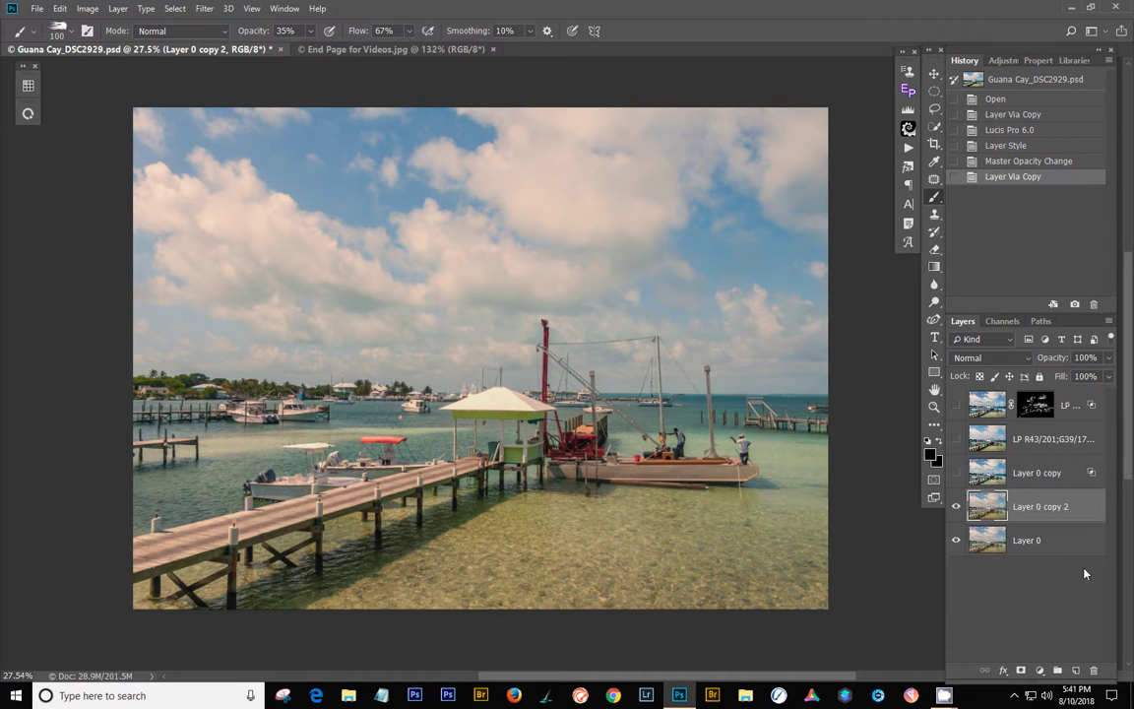
left_click_drag(1066, 506, 1065, 473)
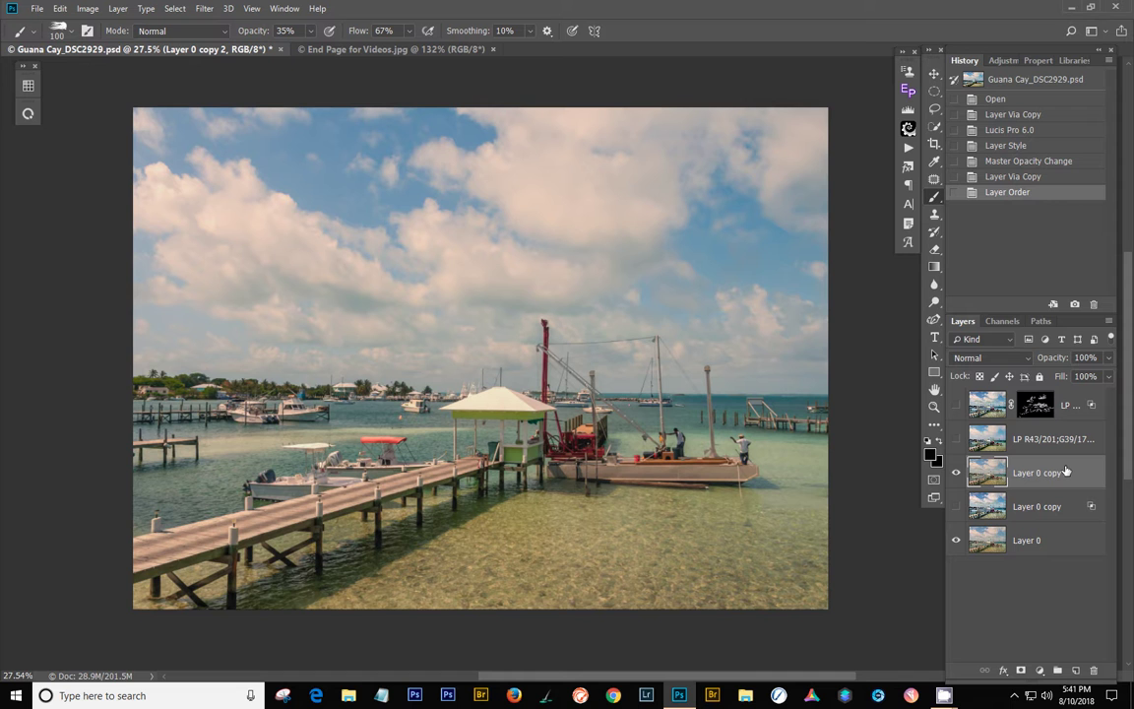
left_click(206, 9)
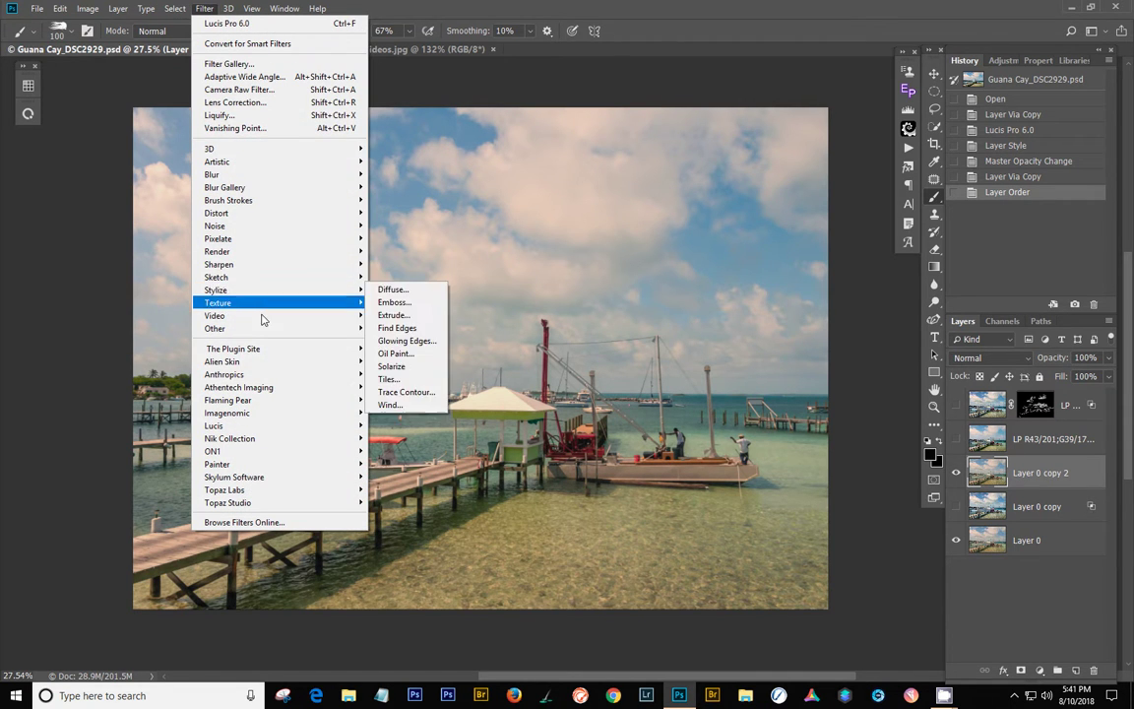
mouse_move(273, 424)
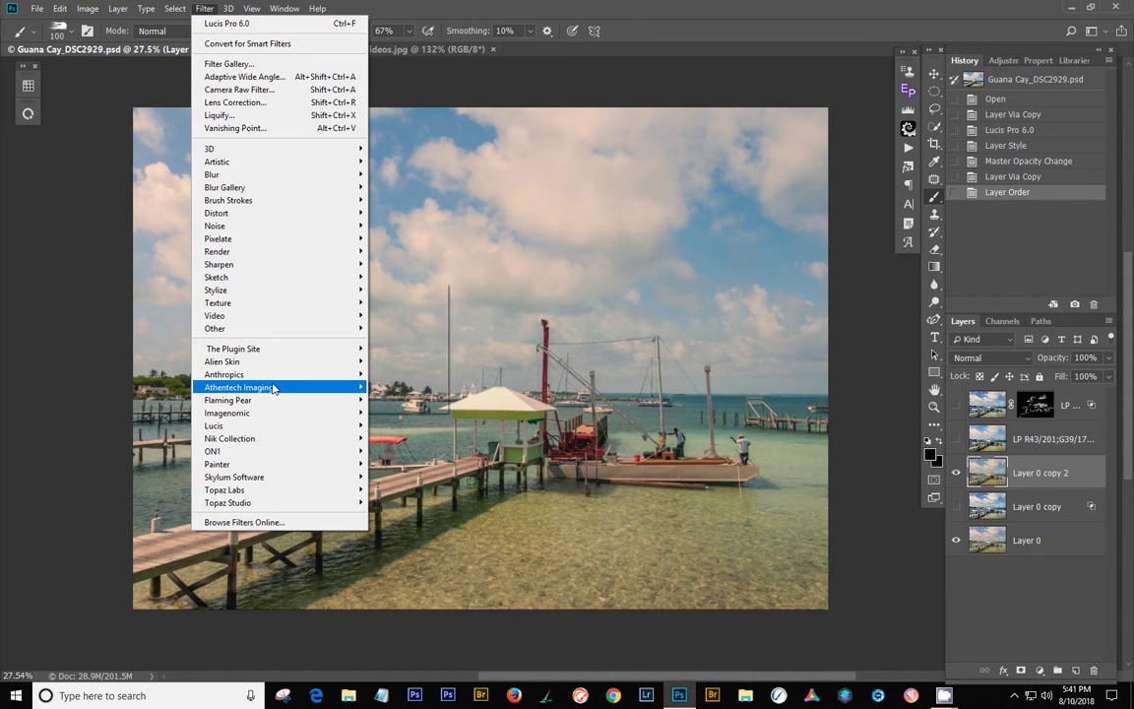
Launch Lucis Pro 6.0 on Layer 0 copy 2 and set the preview to Fit in View.
mouse_move(335, 425)
left_click(396, 425)
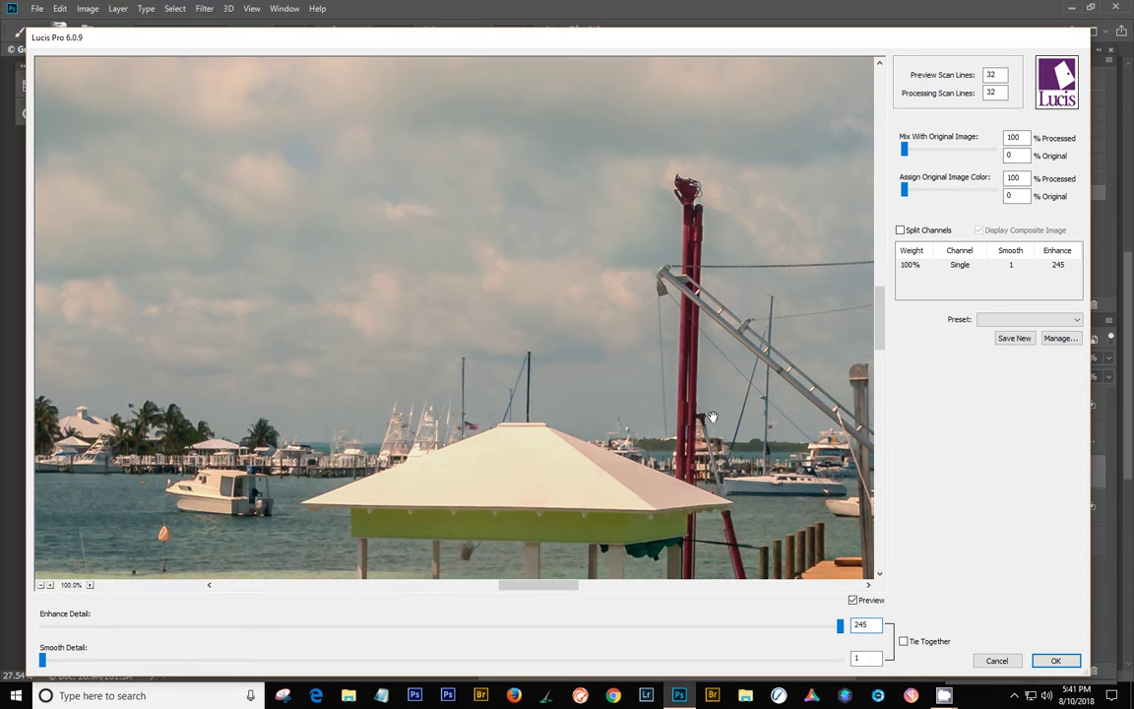
left_click(89, 585)
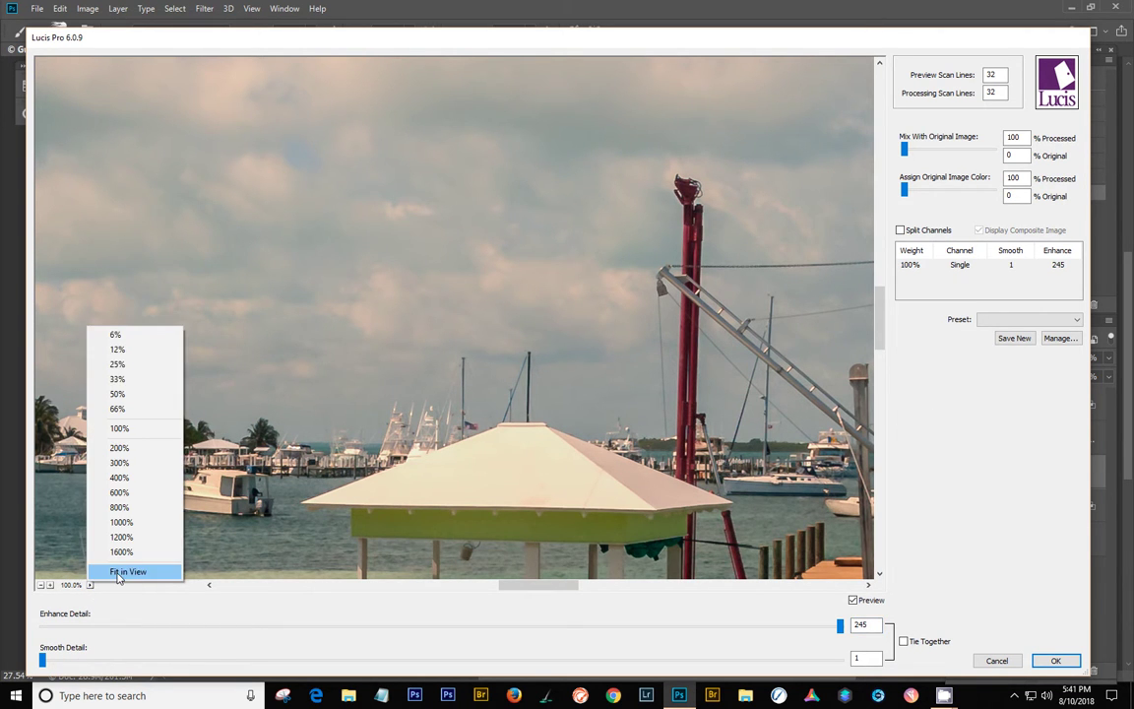
left_click(86, 519)
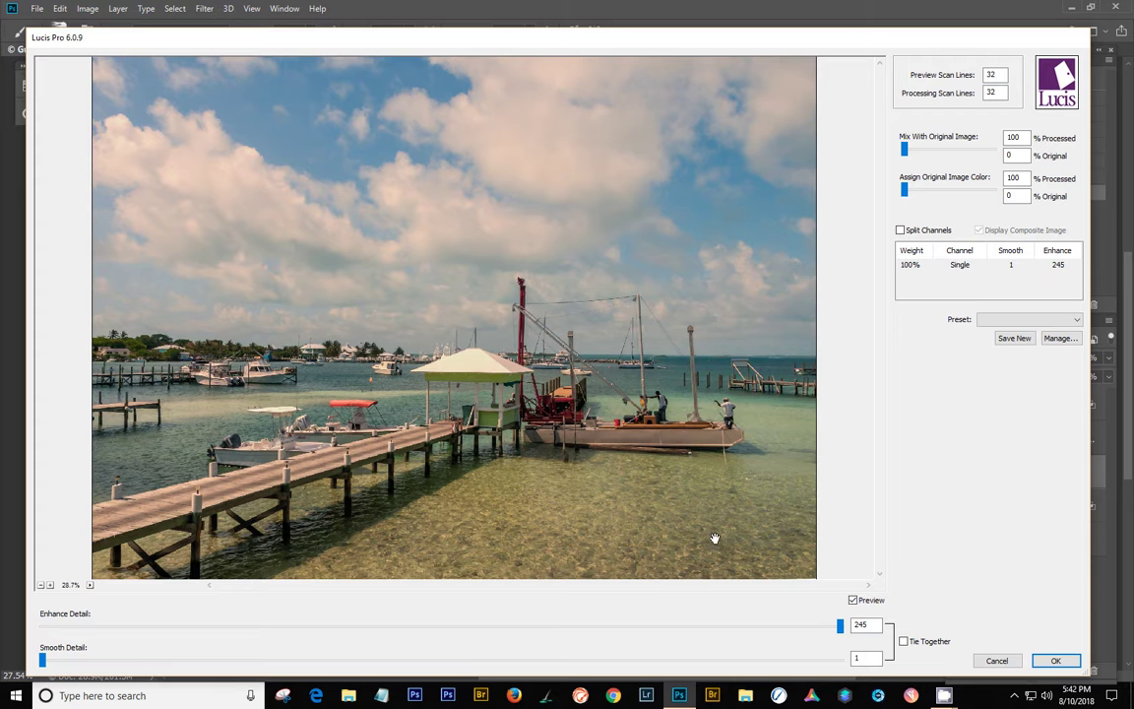
Turn on Split Channels with grayscale preview and set Red to Enhance Detail 201, Smooth Detail 43.
left_click(900, 230)
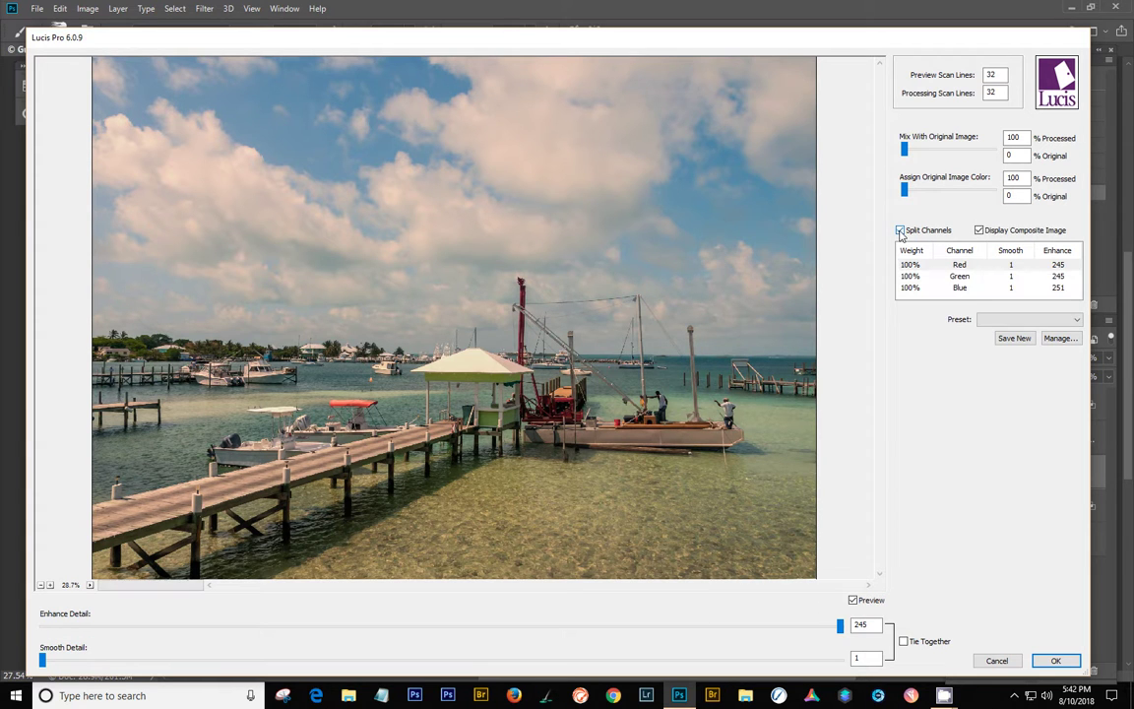
left_click(978, 230)
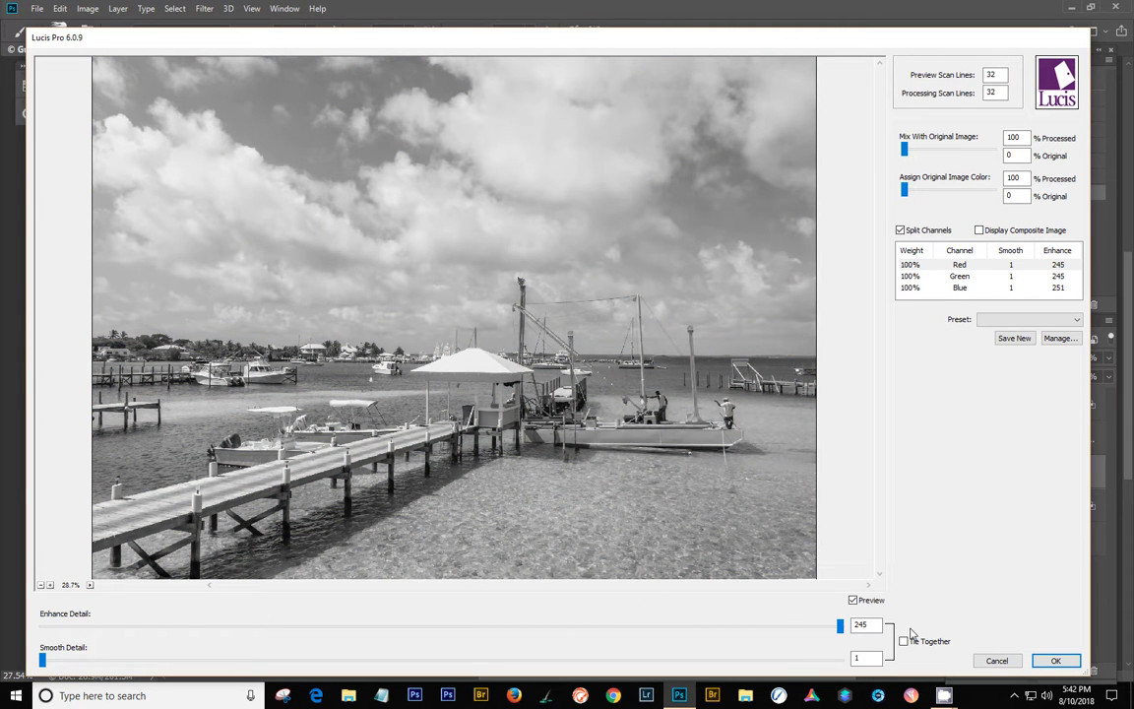
left_click_drag(837, 626, 696, 628)
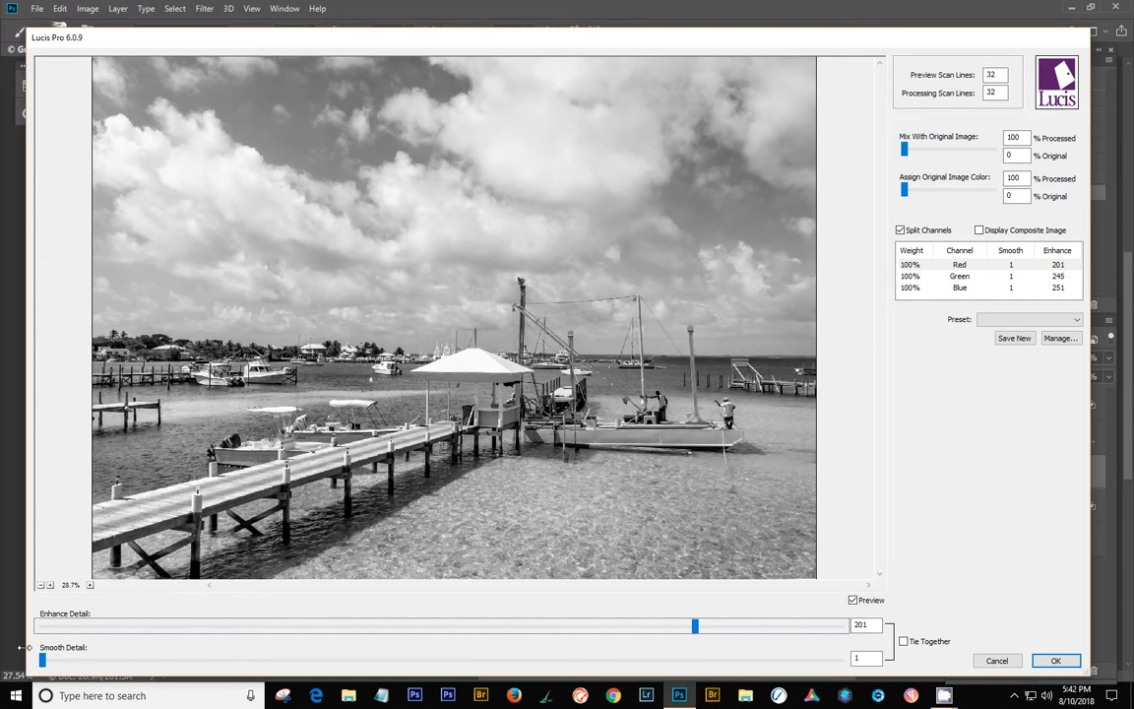
left_click_drag(45, 662, 180, 663)
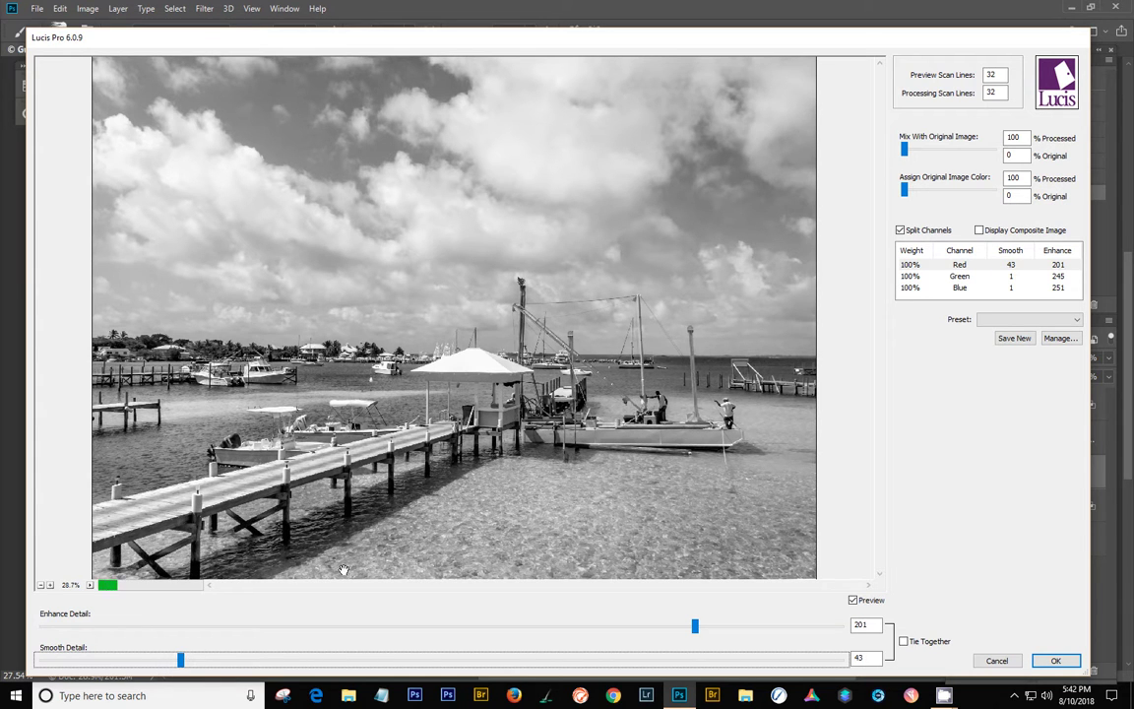
left_click(960, 277)
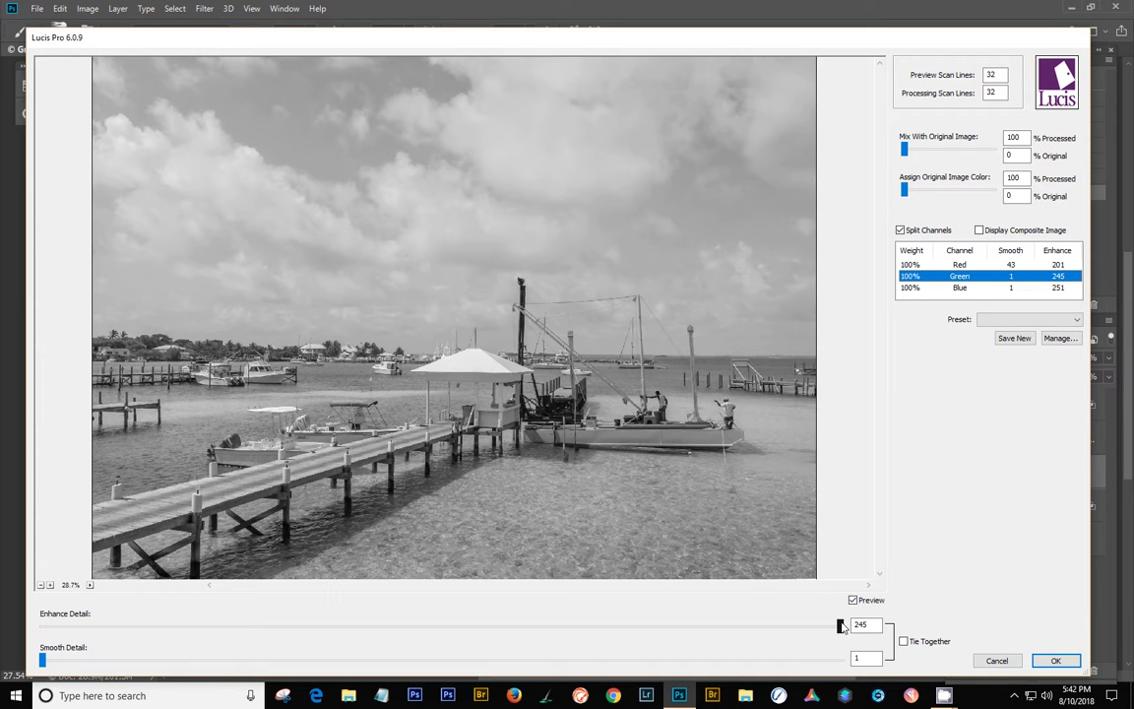
Set Lucis Pro Green to Enhance 175, Smooth 39, and Blue to Enhance 131, Smooth 51.
left_click_drag(841, 626, 610, 626)
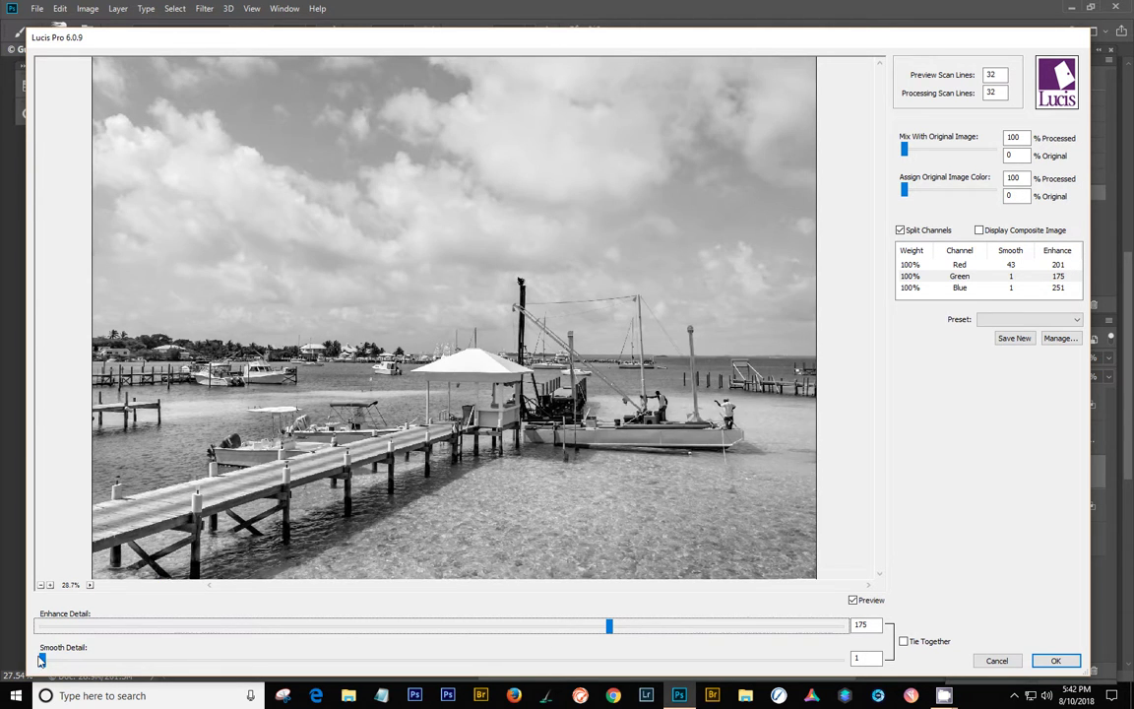
left_click_drag(43, 661, 168, 660)
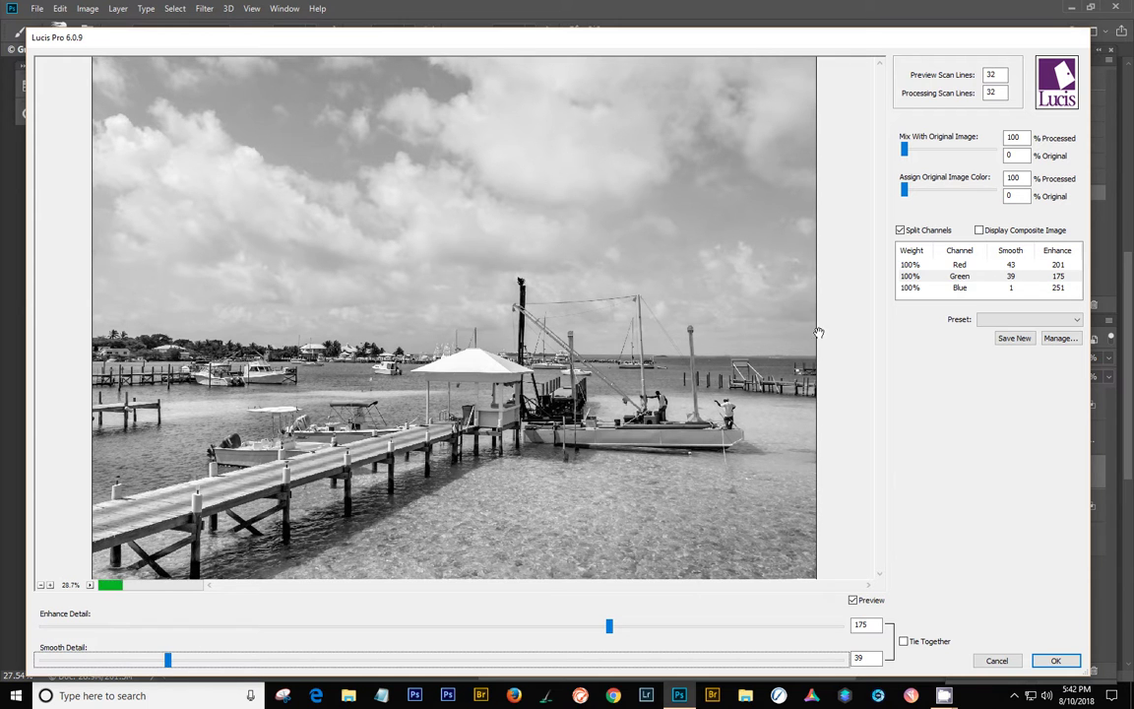
left_click(957, 287)
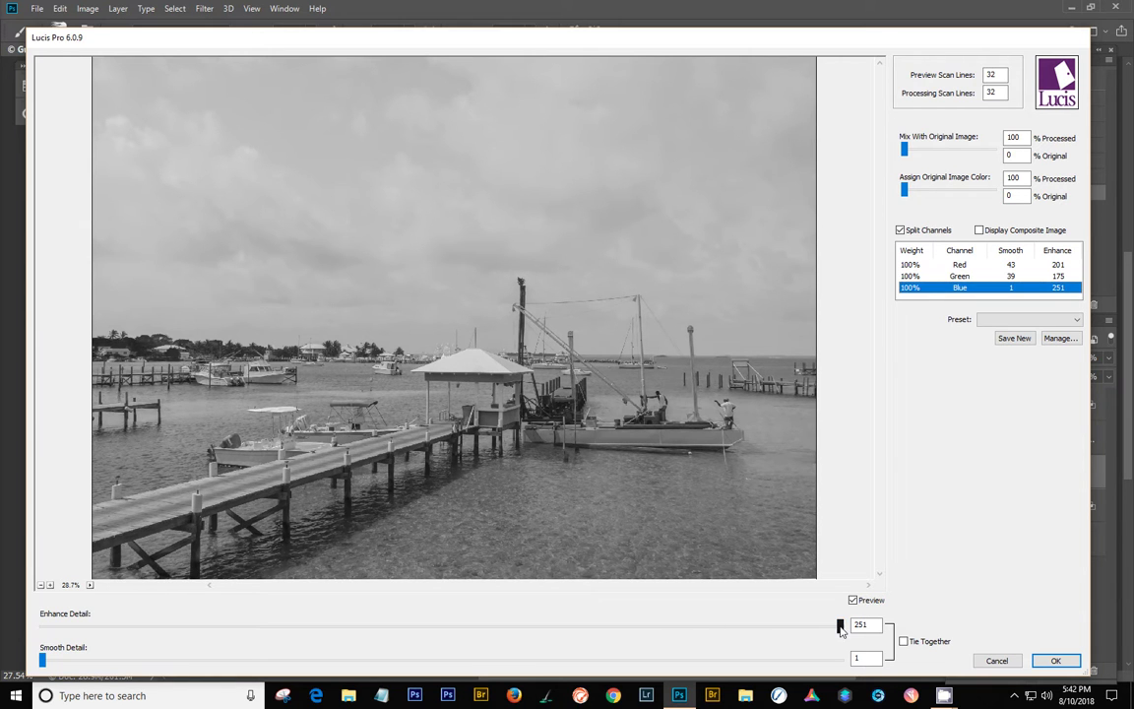
left_click_drag(840, 626, 453, 626)
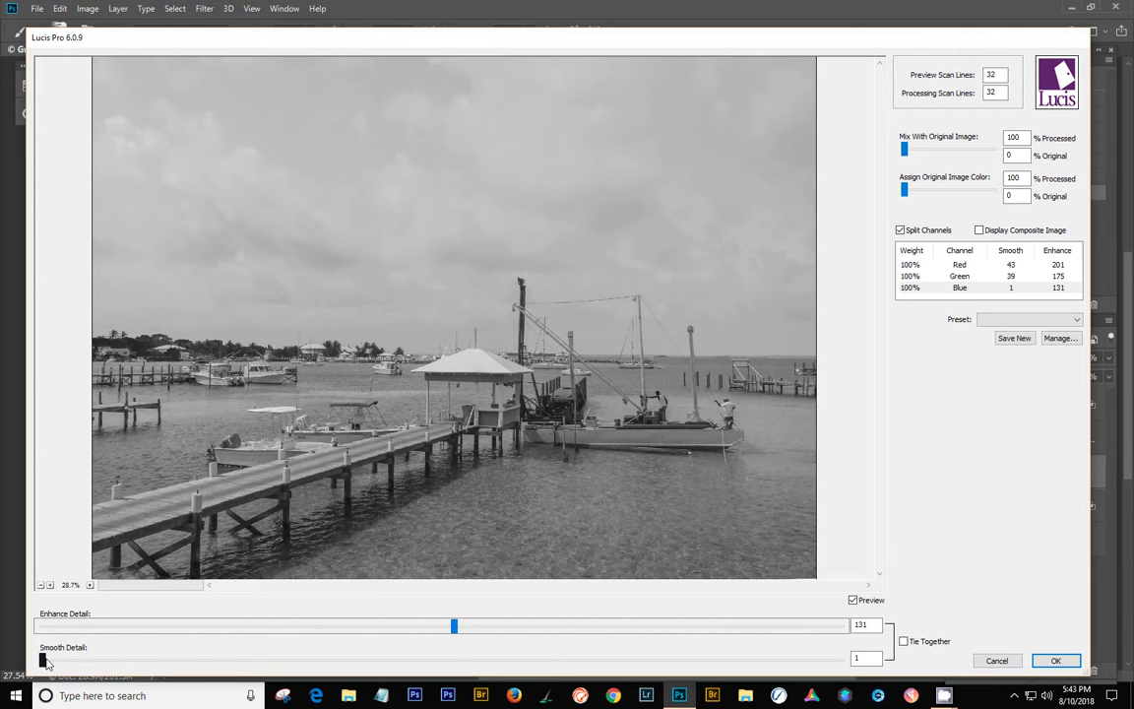
left_click_drag(43, 659, 202, 681)
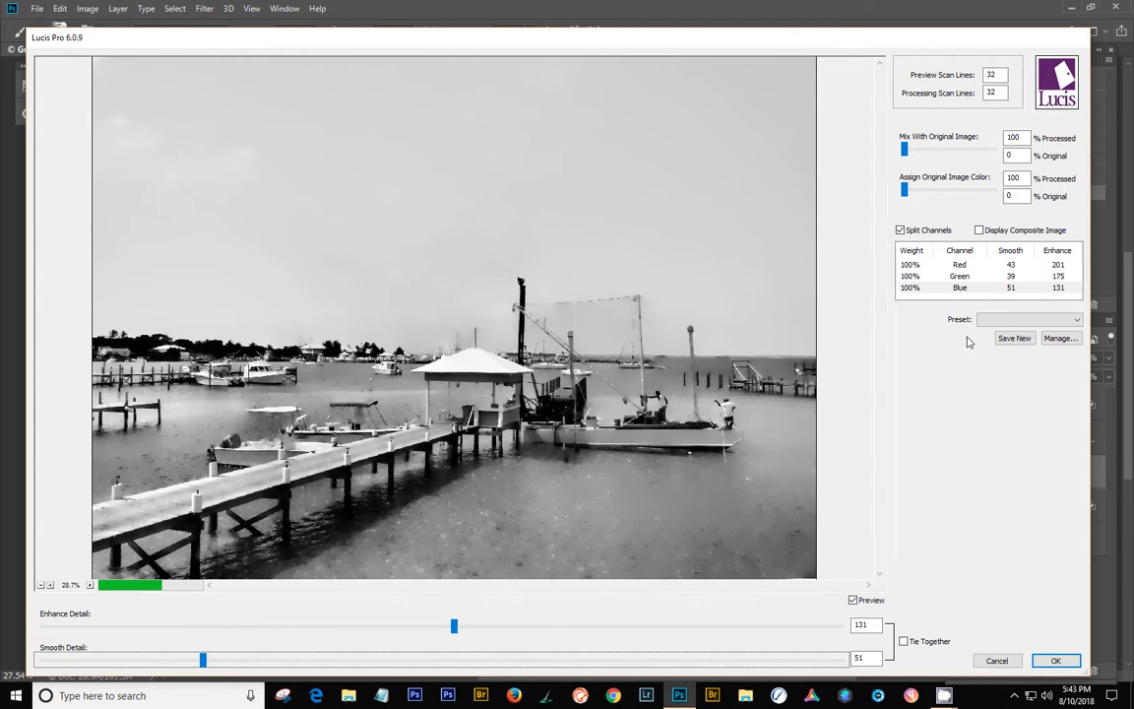
Enable Display Composite Image, set Original Image Color to 66/34 and Mix to 87/13, then apply.
left_click(978, 230)
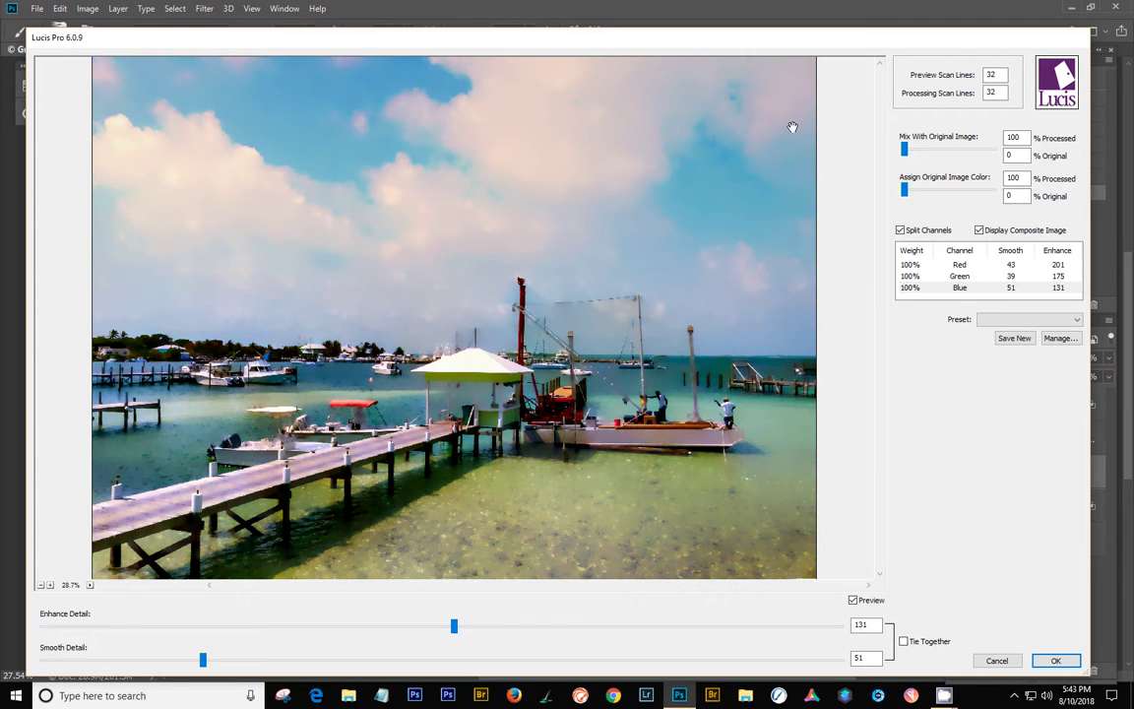
left_click_drag(903, 188, 936, 199)
left_click_drag(937, 200, 940, 202)
left_click_drag(903, 150, 916, 157)
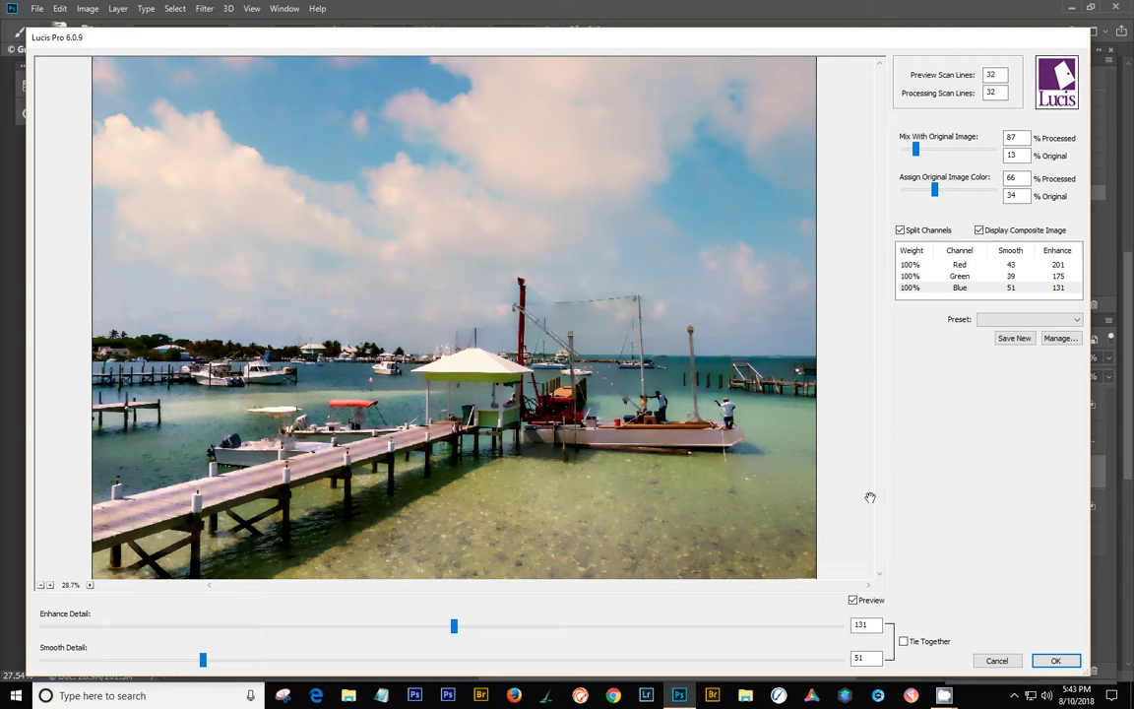
left_click(1054, 662)
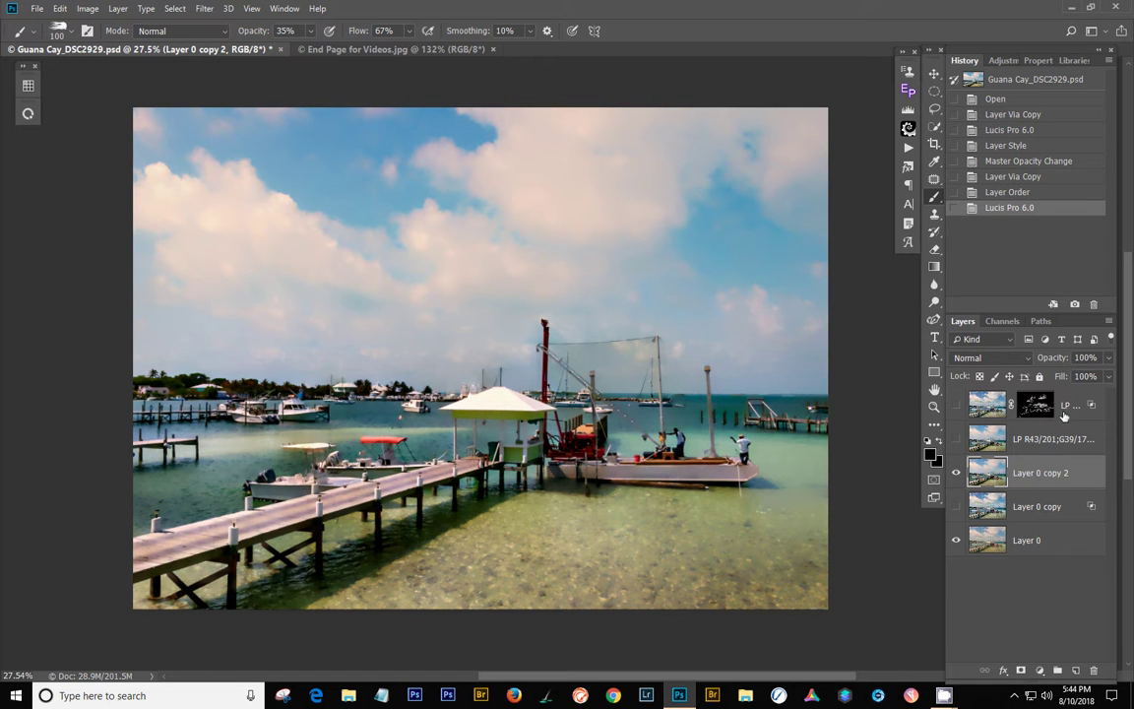
Drag the top LP layer's mask onto Layer 0 copy 2.
left_click(1066, 412)
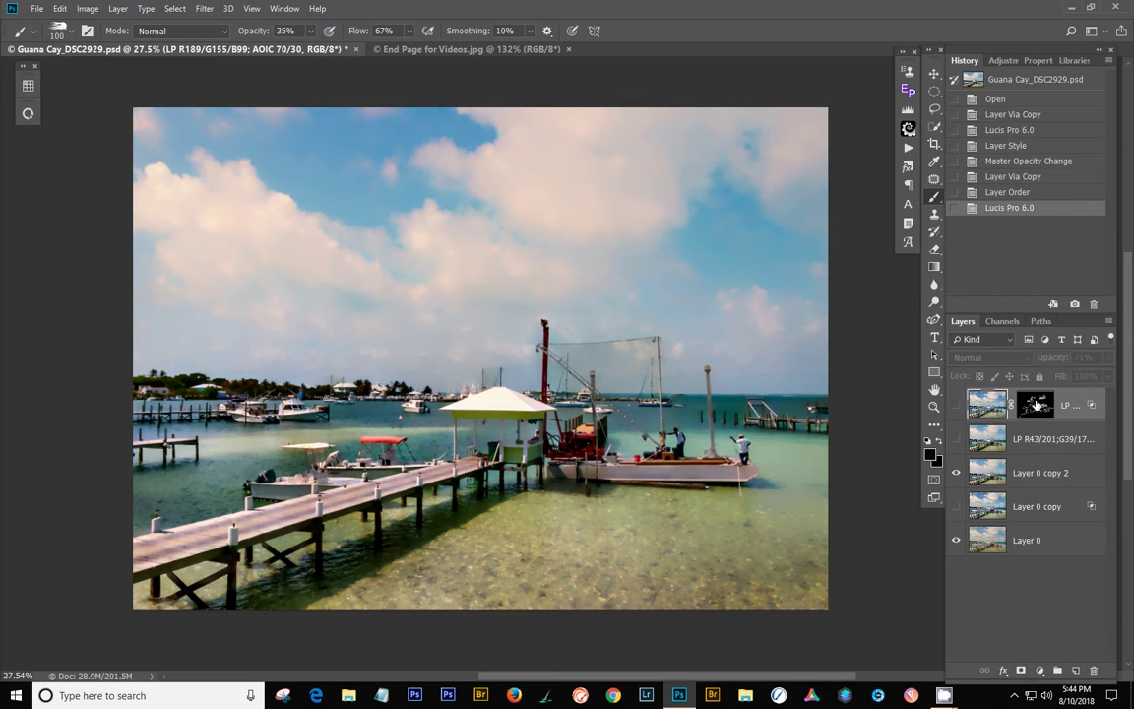
left_click_drag(1036, 404, 1049, 471)
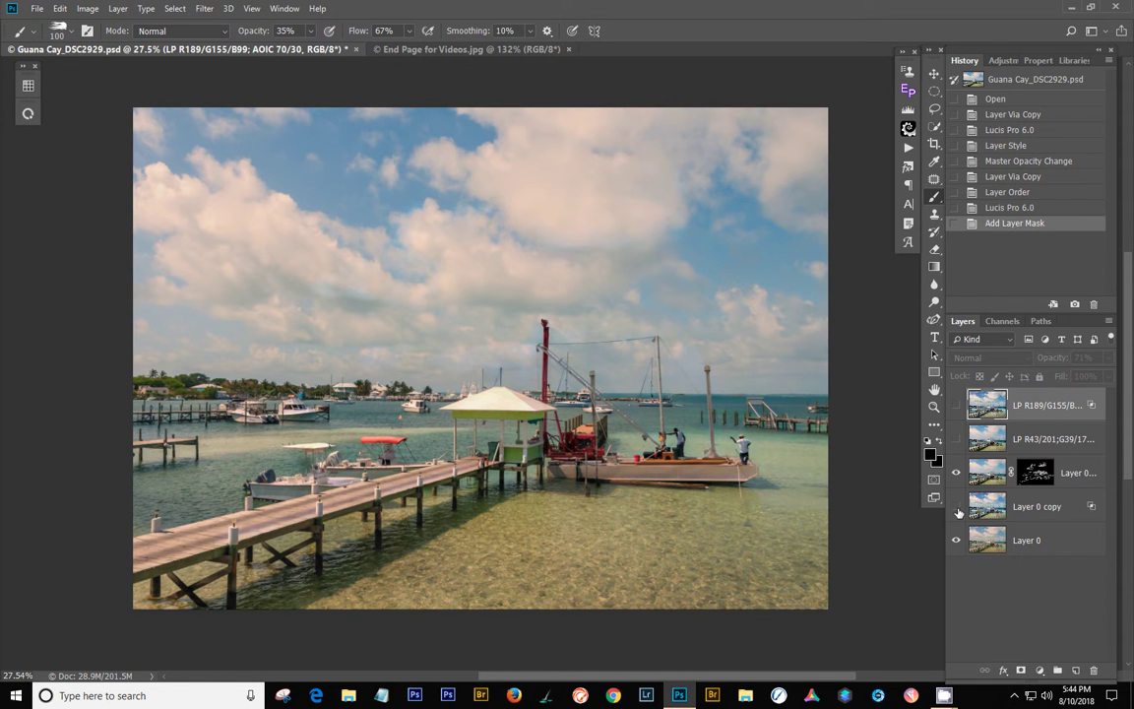
Show Layer 0 copy, transfer the mask onto it from Layer 0 copy 2, and target that mask.
left_click(957, 506)
left_click(1058, 510)
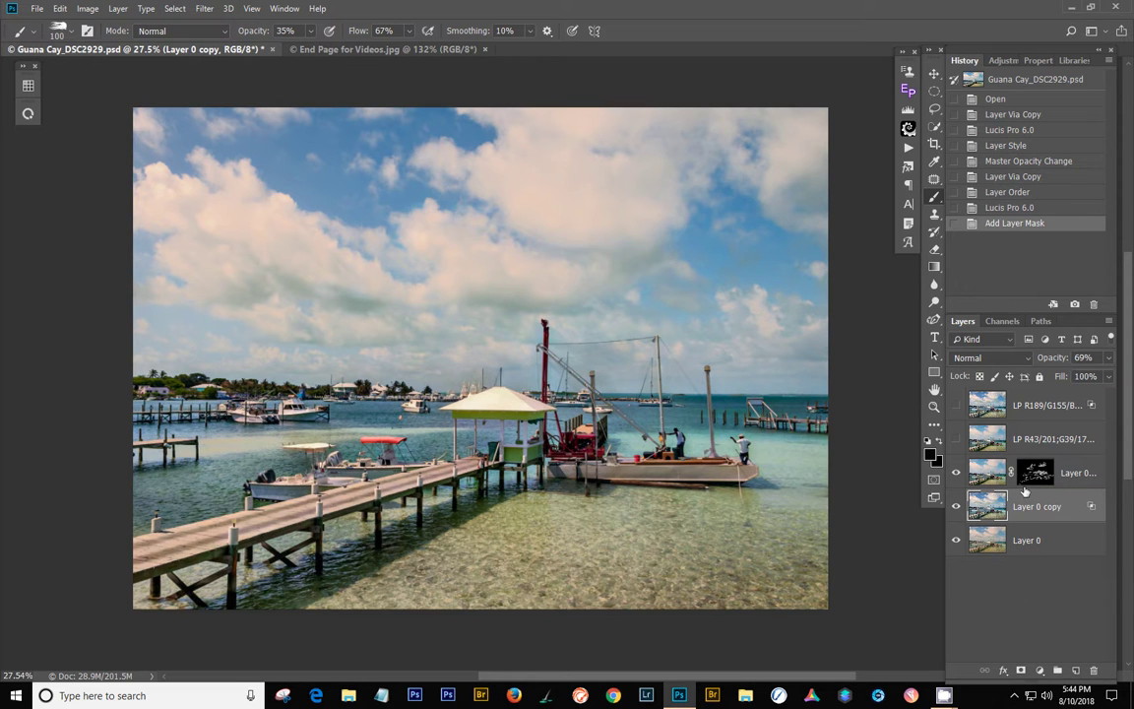
left_click_drag(1035, 473, 1068, 517)
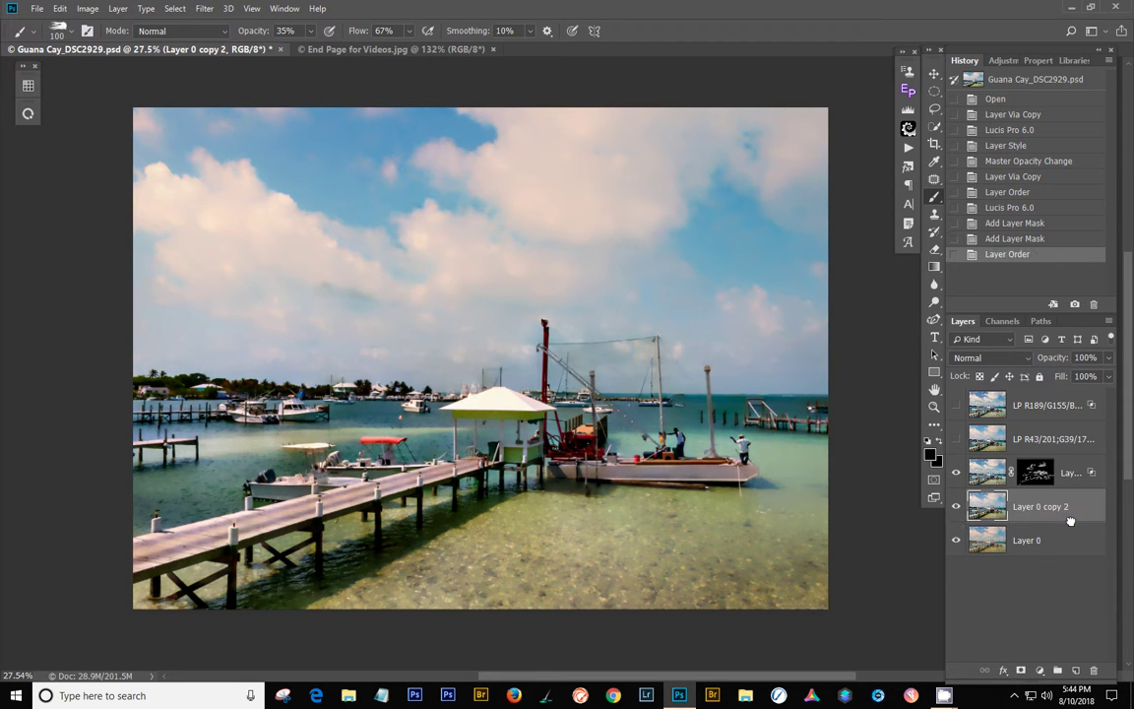
left_click(1046, 473)
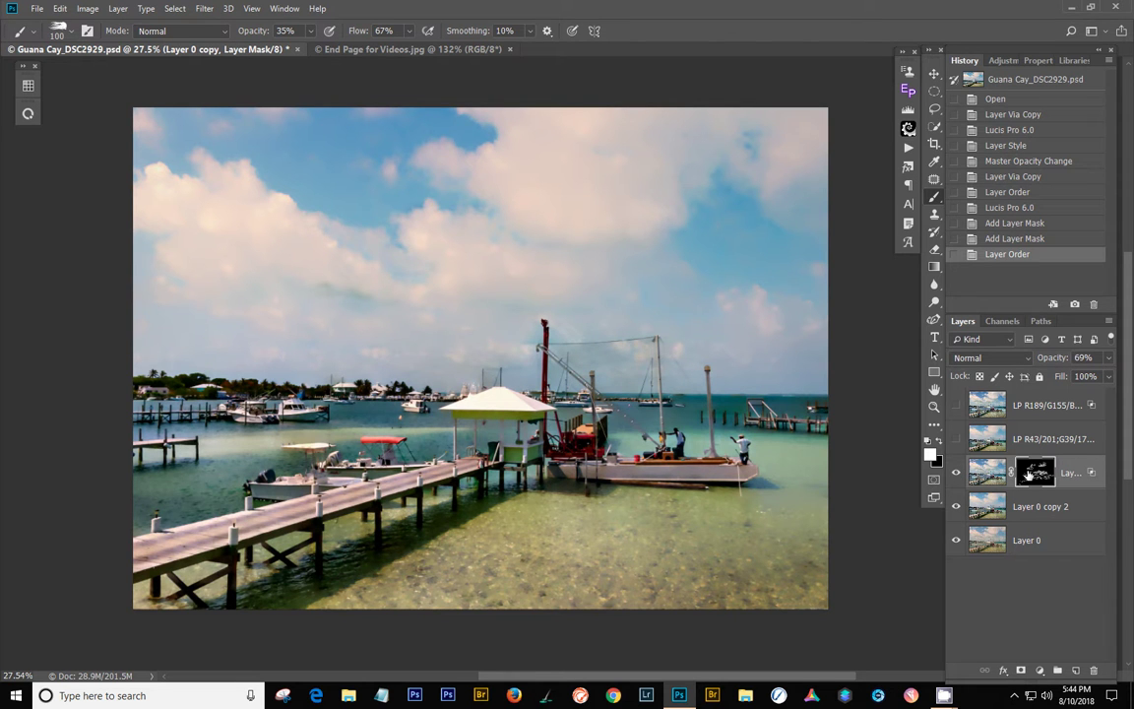
scroll(551, 378, "up", 6)
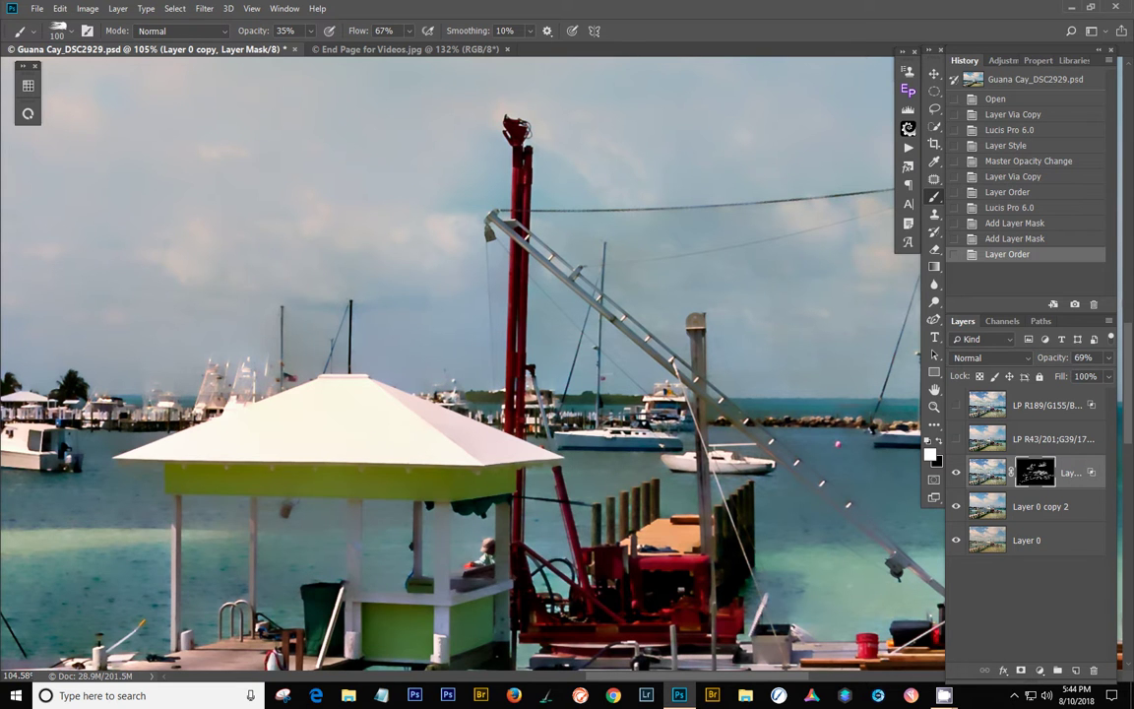
left_click(957, 474)
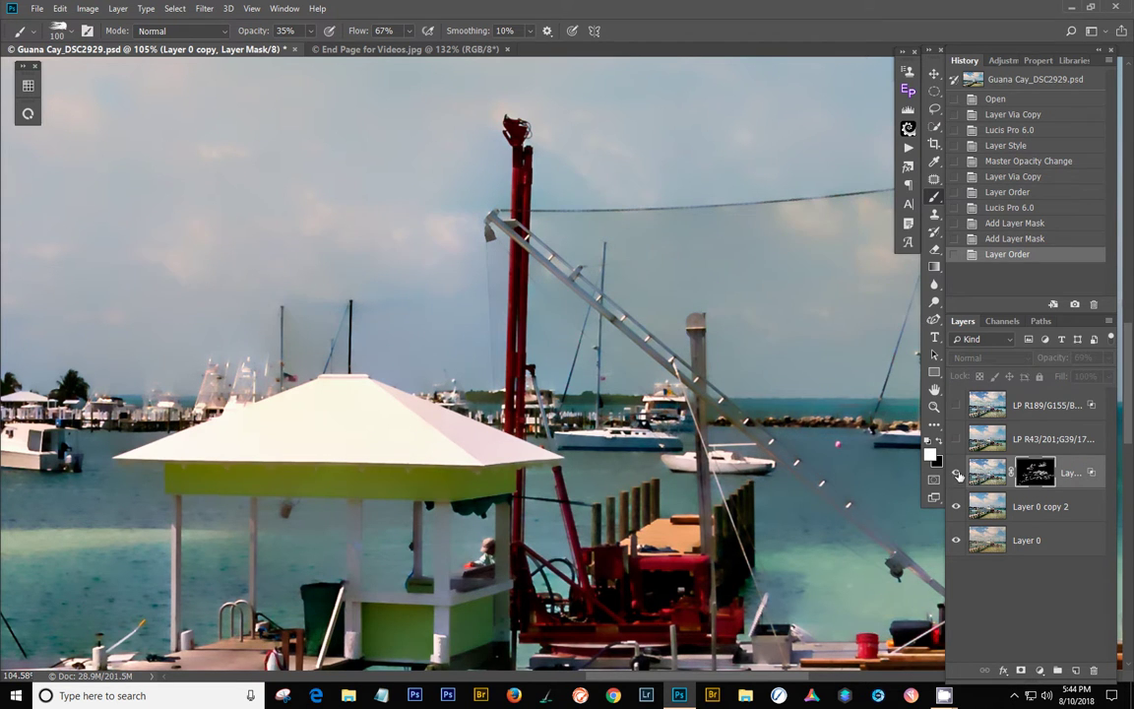
left_click(956, 473)
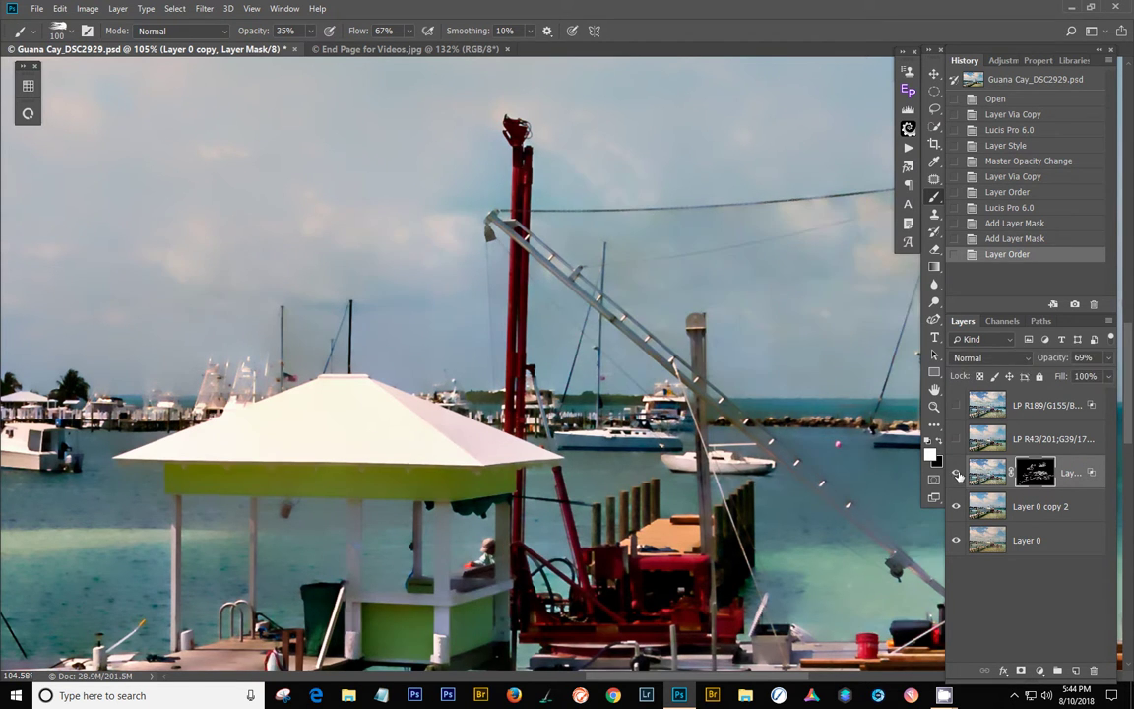
left_click(957, 474)
left_click(956, 473)
scroll(788, 462, "down", 5)
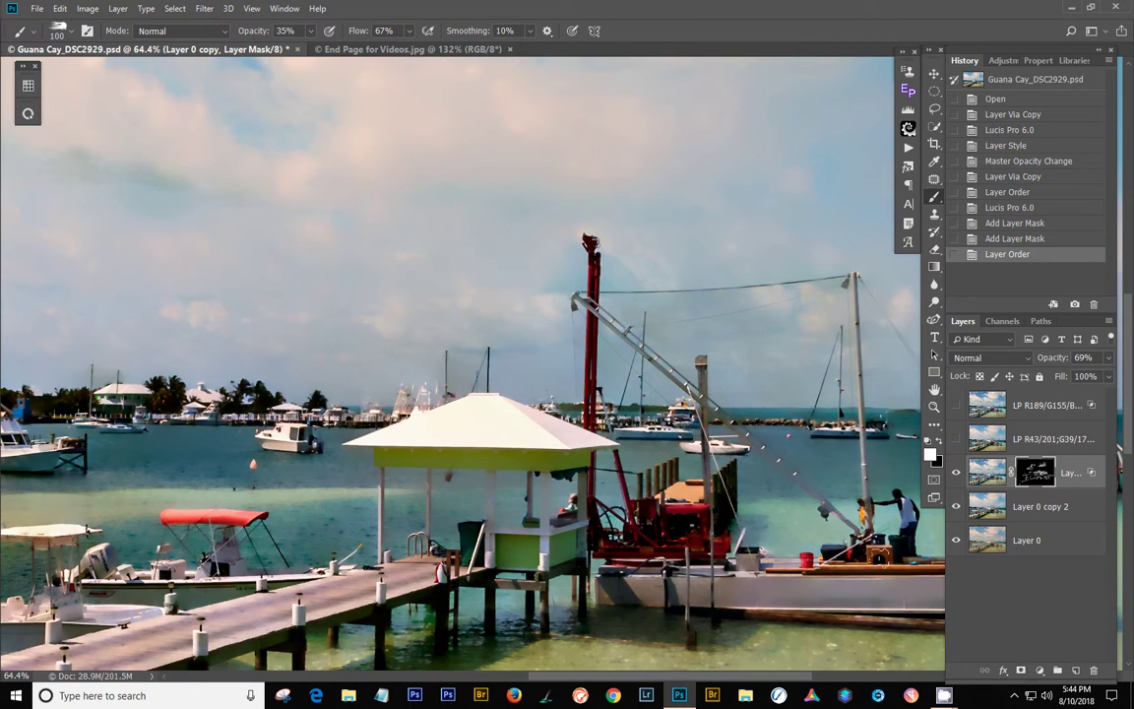
scroll(855, 591, "up", 3)
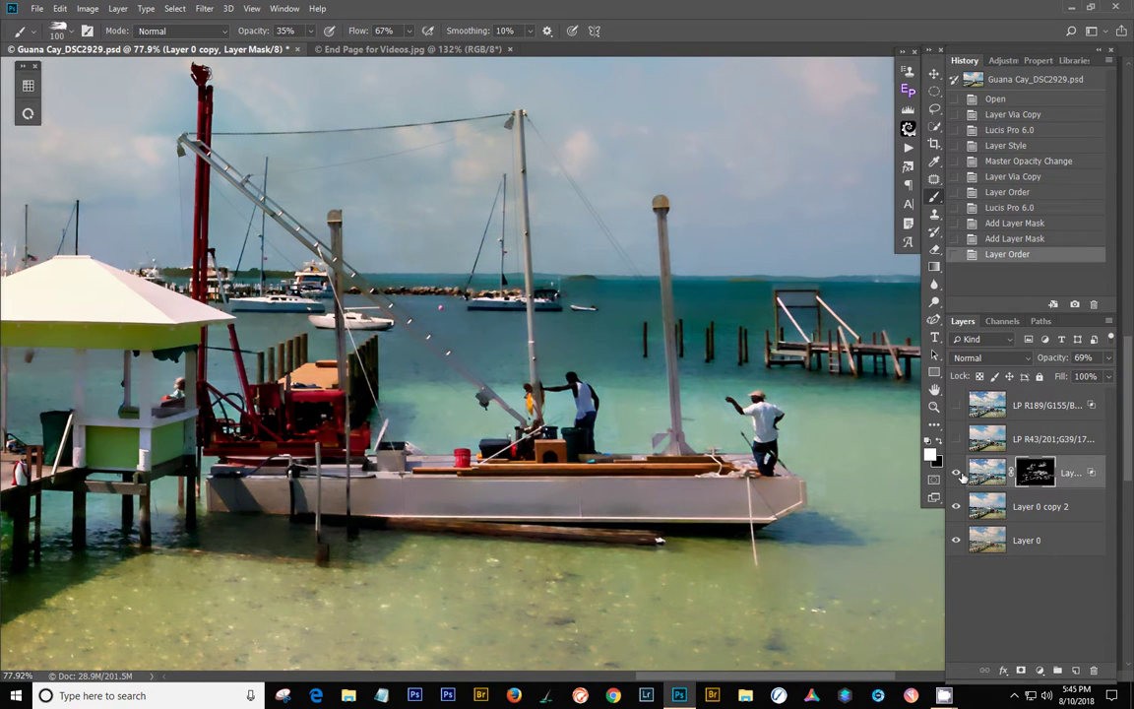
left_click(957, 472)
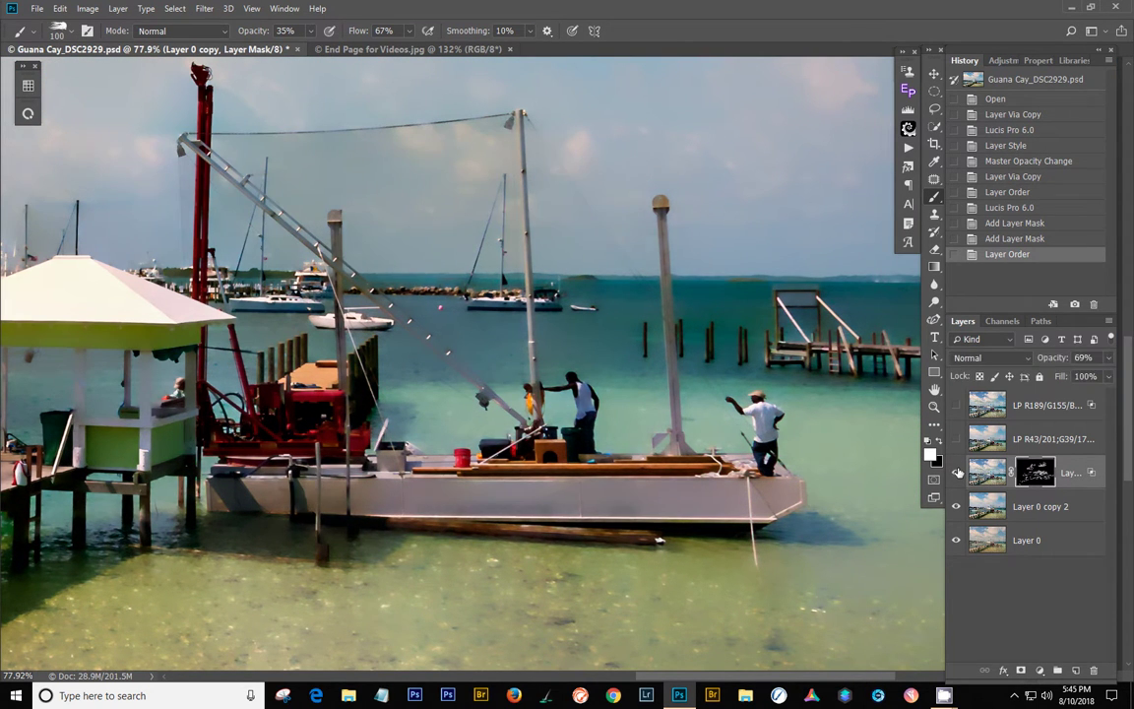
left_click(957, 473)
left_click(956, 473)
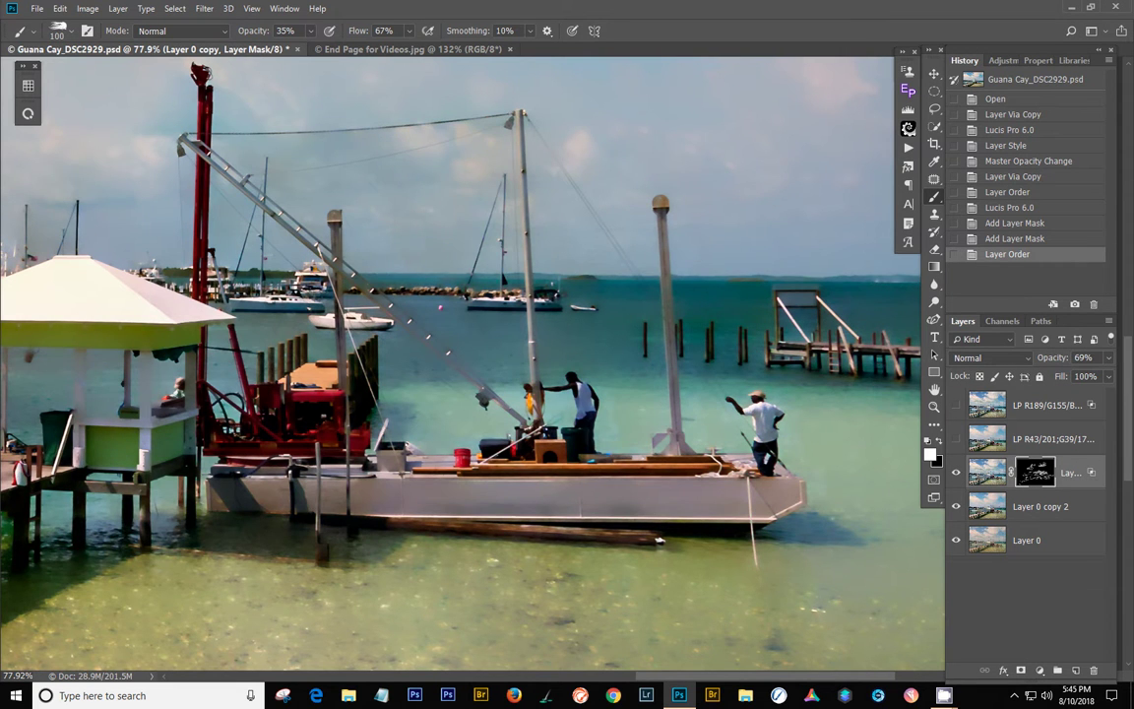
scroll(393, 374, "down", 5)
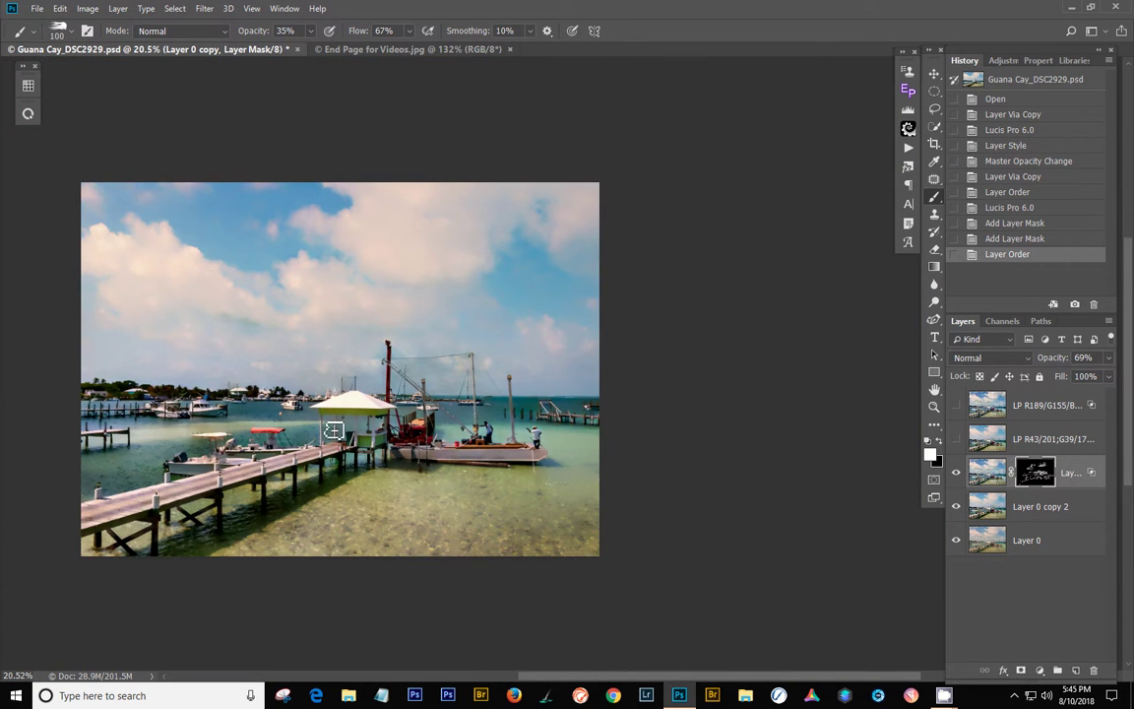
scroll(301, 387, "left", 3)
scroll(300, 387, "up", 1)
scroll(474, 419, "up", 2)
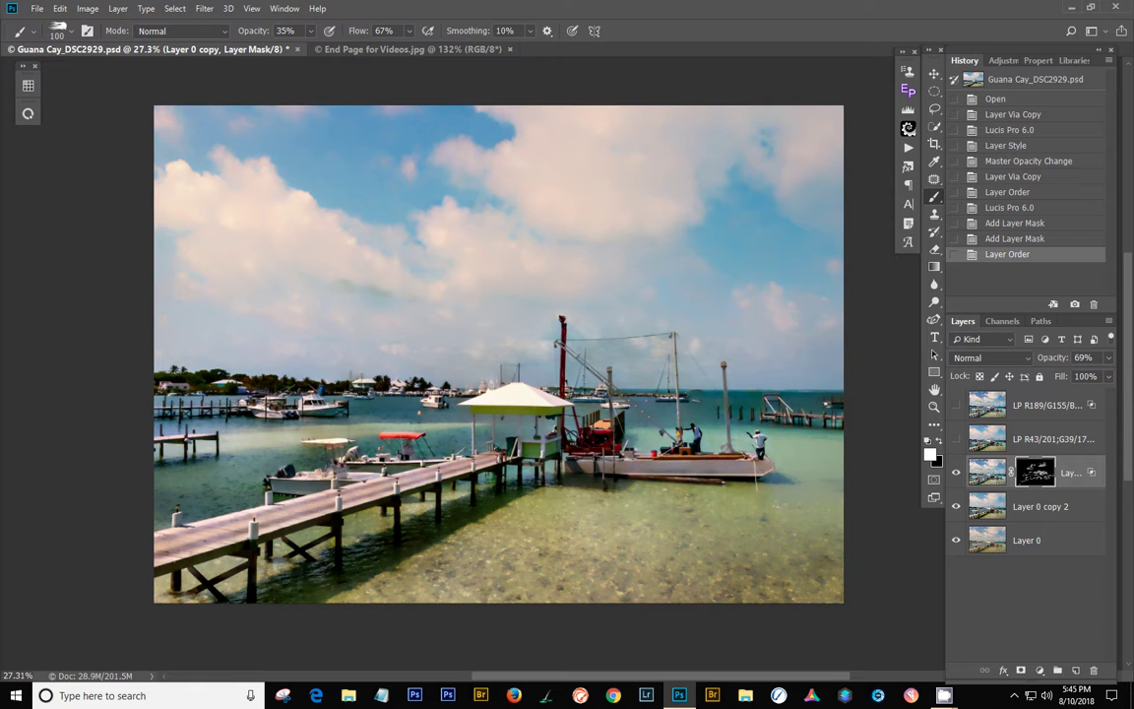
Switch to the End Page for Videos.jpg document.
left_click(380, 49)
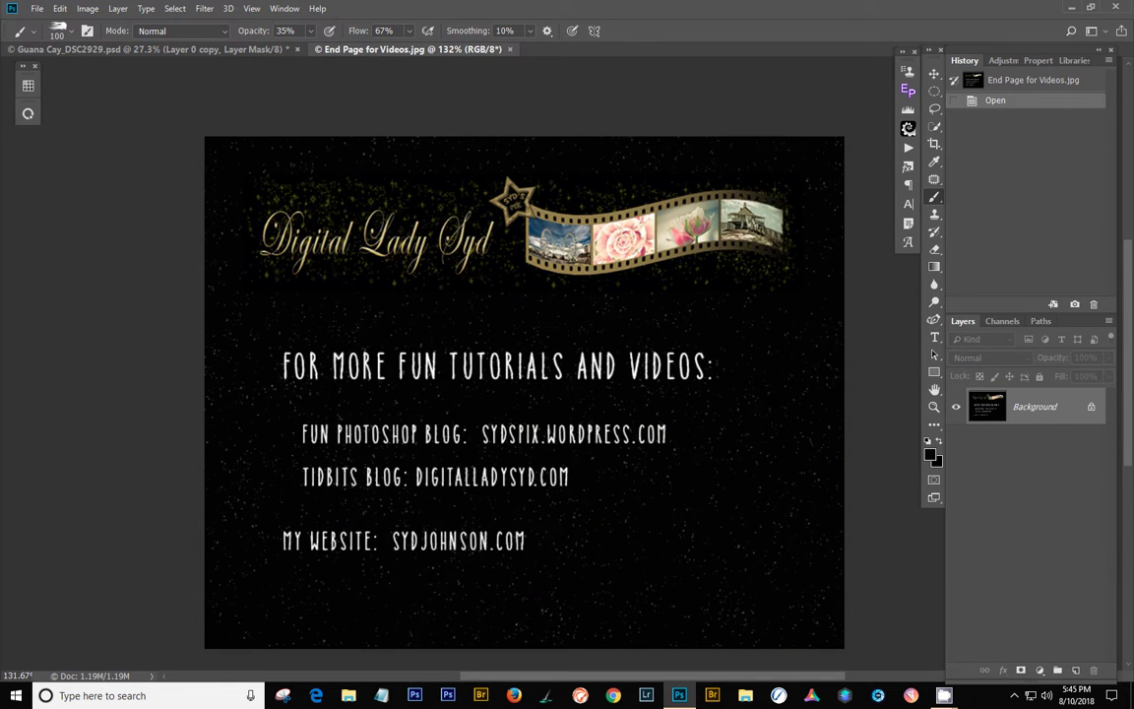